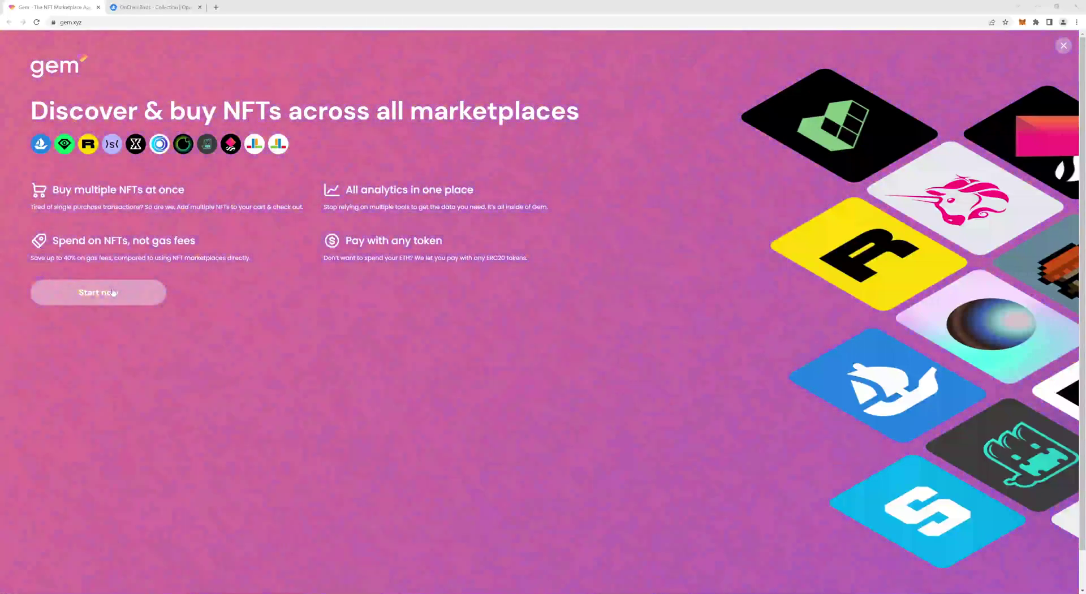
Dismiss Gem's welcome screen, glance at the OpenSea tab, then return to Gem's search box
left_click(114, 292)
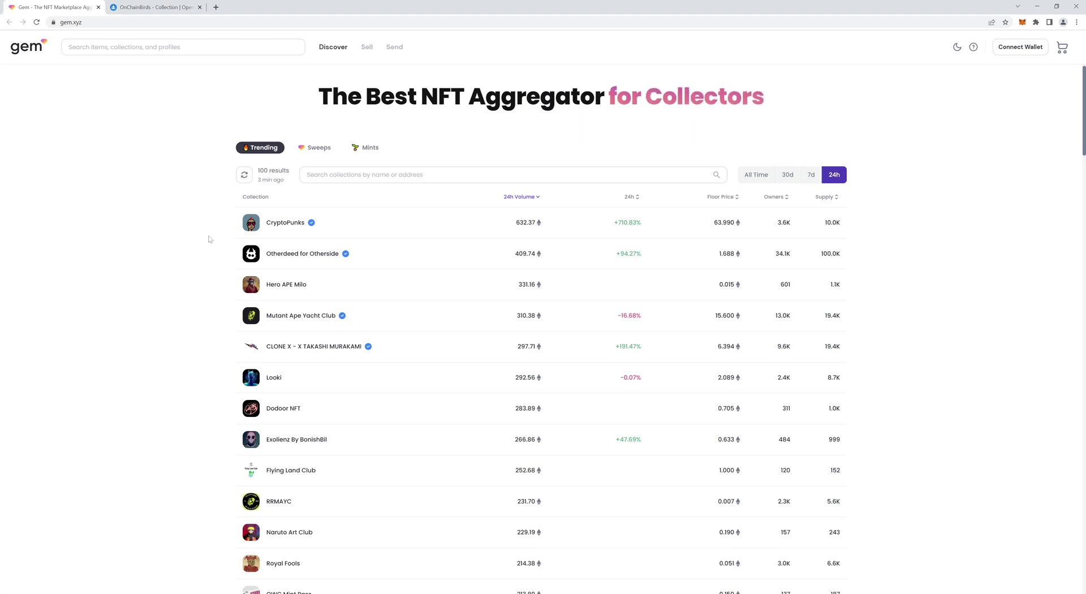
left_click(159, 7)
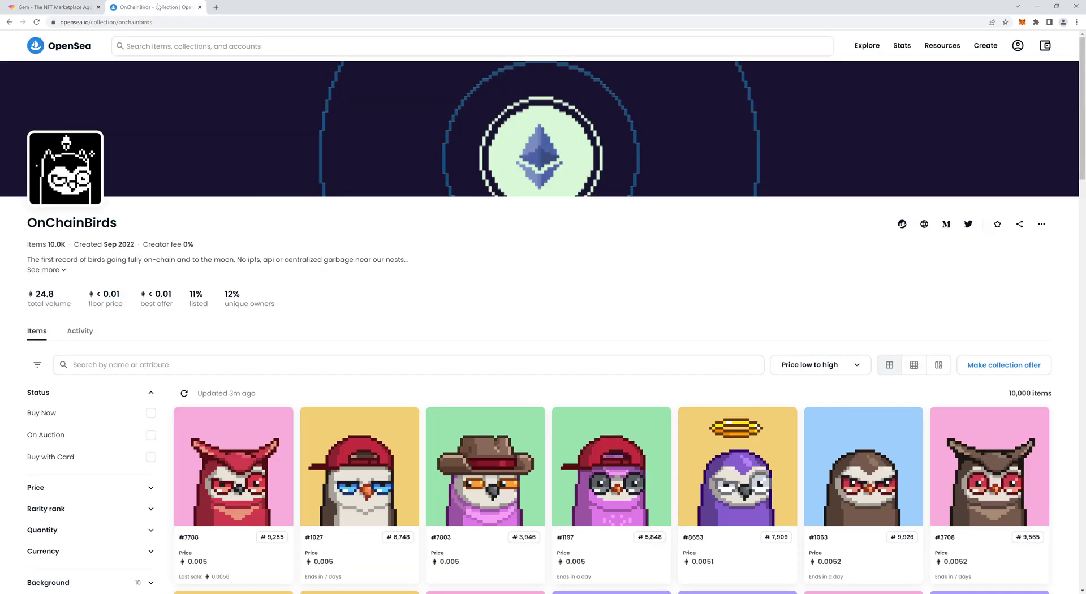
left_click(67, 4)
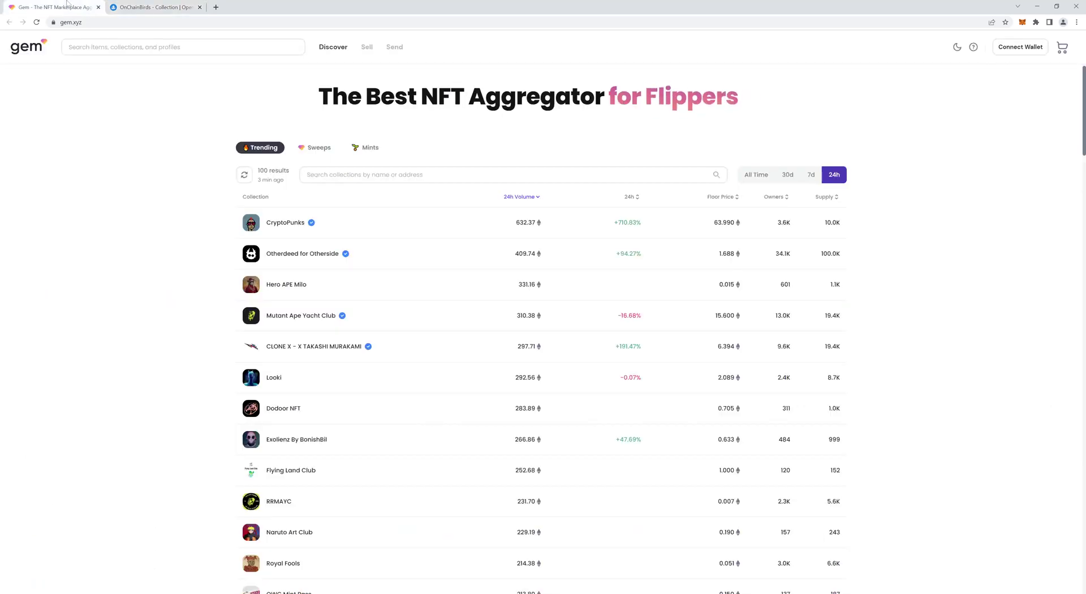
left_click(107, 47)
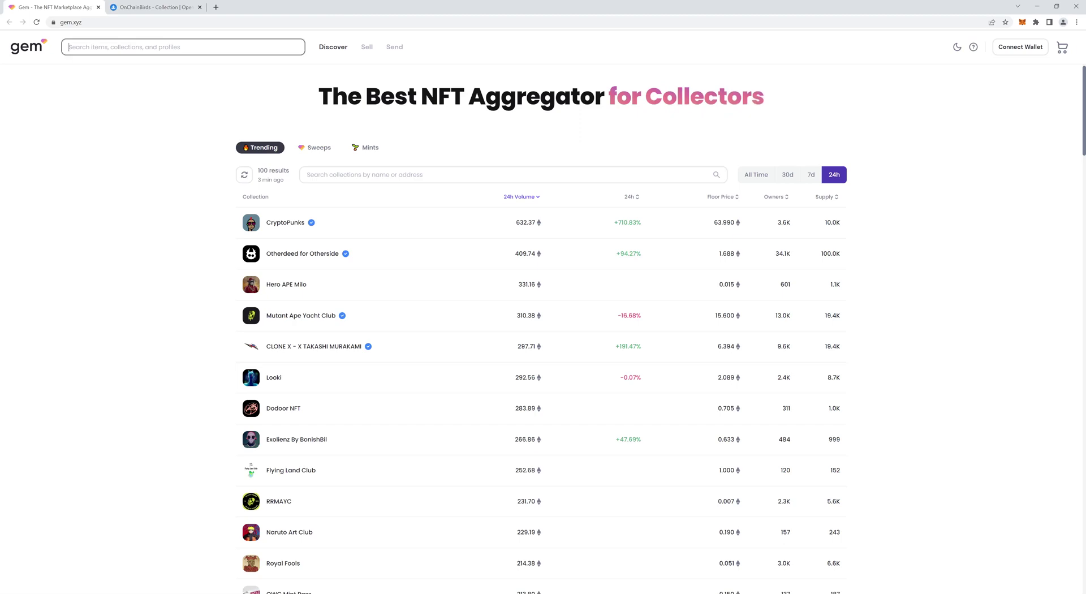
Search Gem for 'onchainbir' to bring up the OnChainBirds collection suggestion
type("onchainbir")
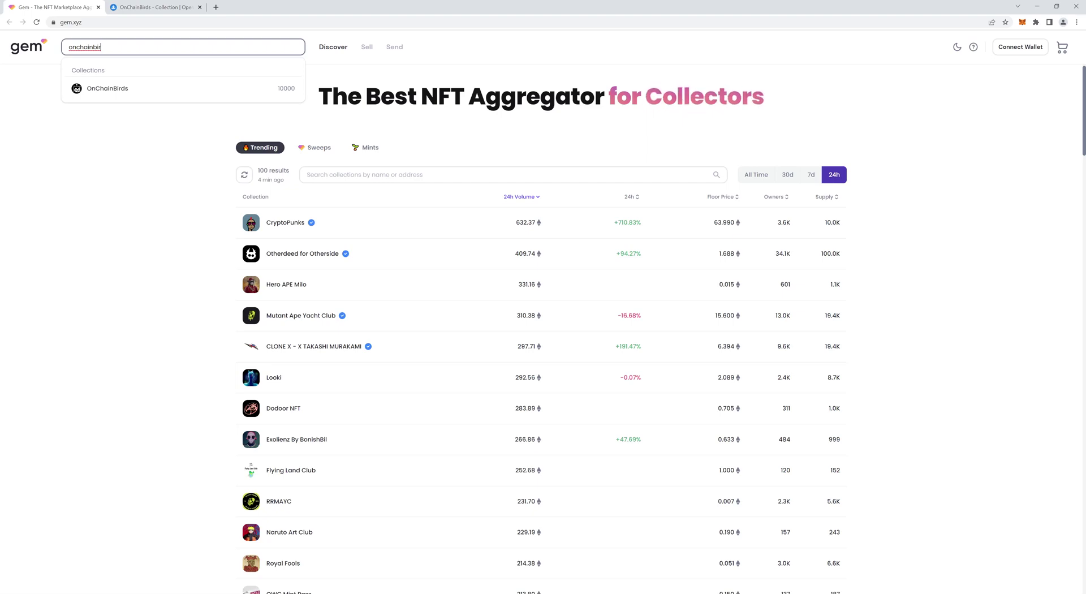
Switch to the OnChainBirds collection page on OpenSea
left_click(156, 8)
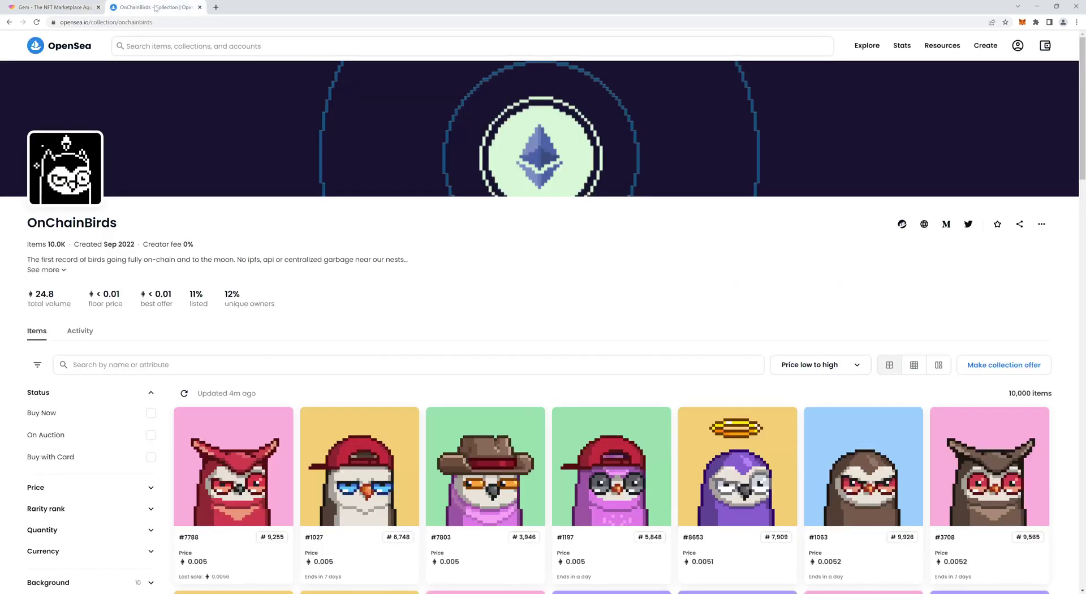
Open the OnChainBirds contract on Etherscan and copy its contract address
left_click(902, 225)
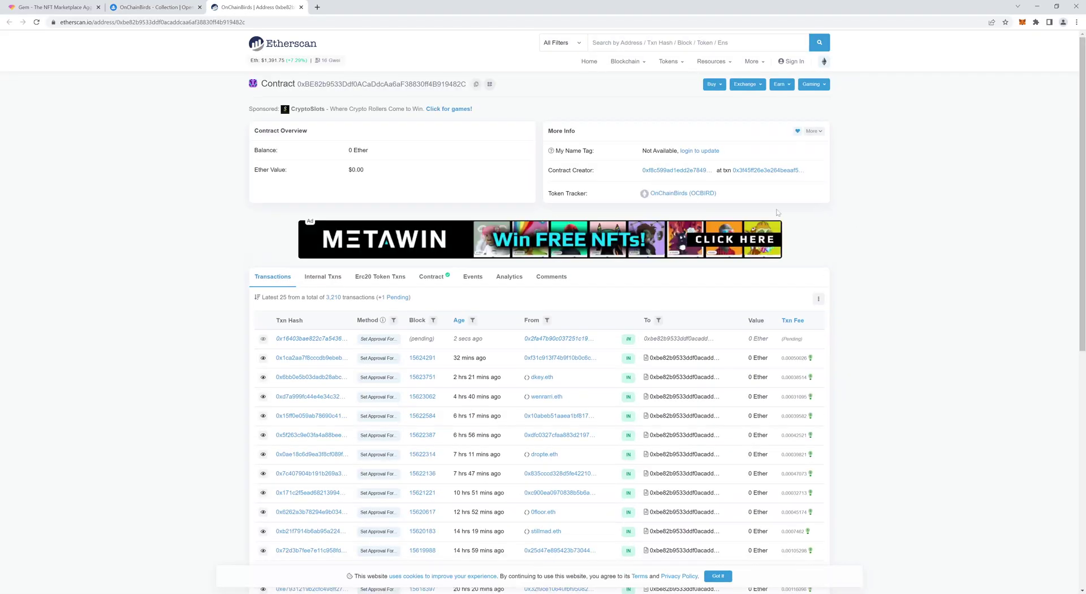
left_click(476, 84)
Replace Gem's search text with the pasted contract address and open the OnChainBirds collection
left_click(82, 5)
key("ctrl+a")
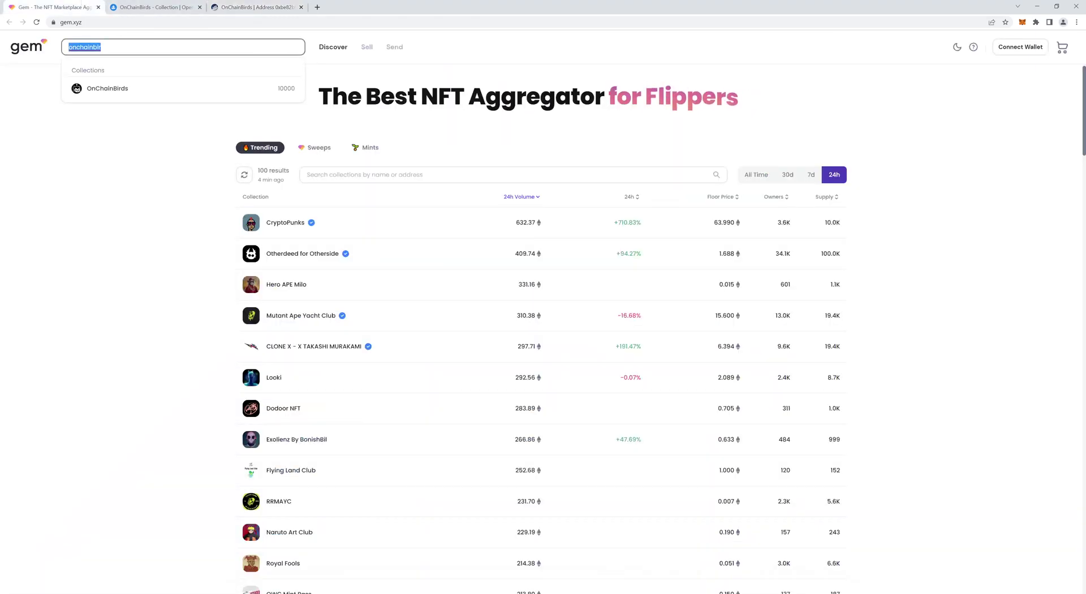
key("ctrl+v")
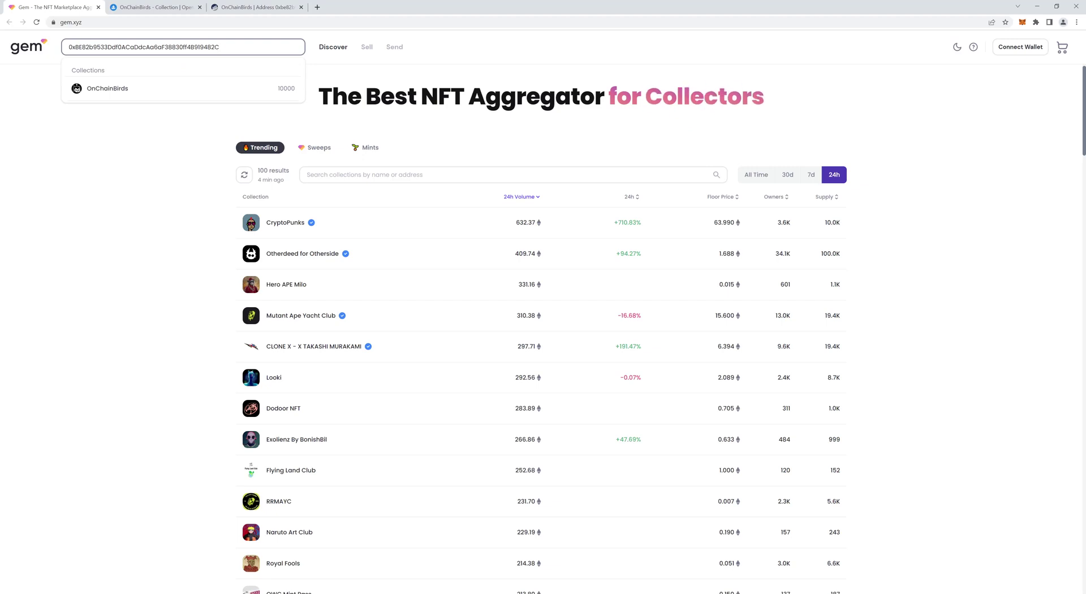
left_click(108, 90)
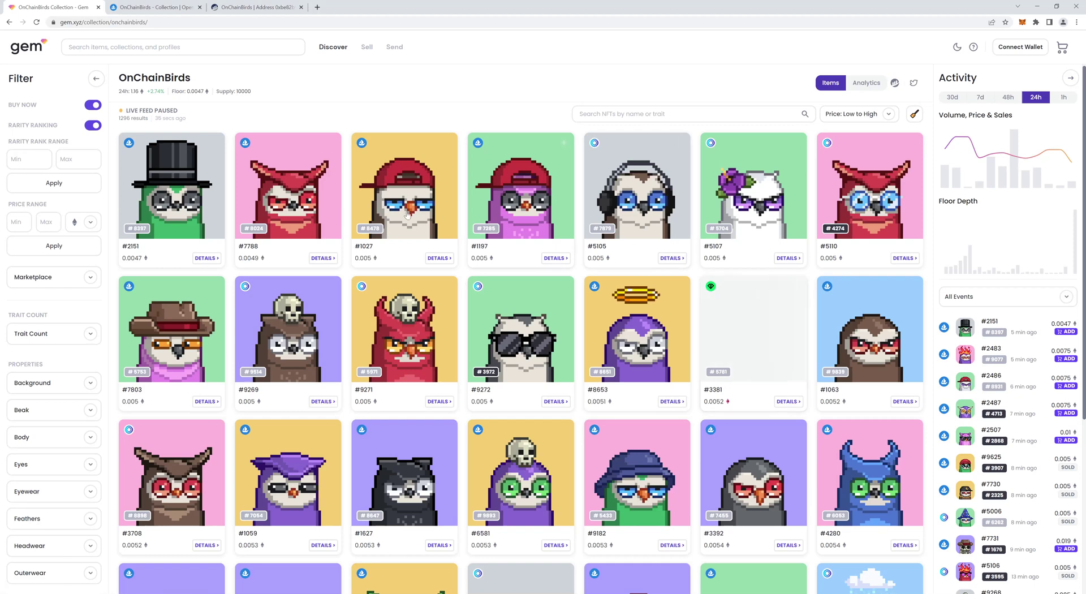
Toggle the Marketplace filter, check #2151 at 0.0047 ETH, and close its OpenSea tab
left_click(92, 278)
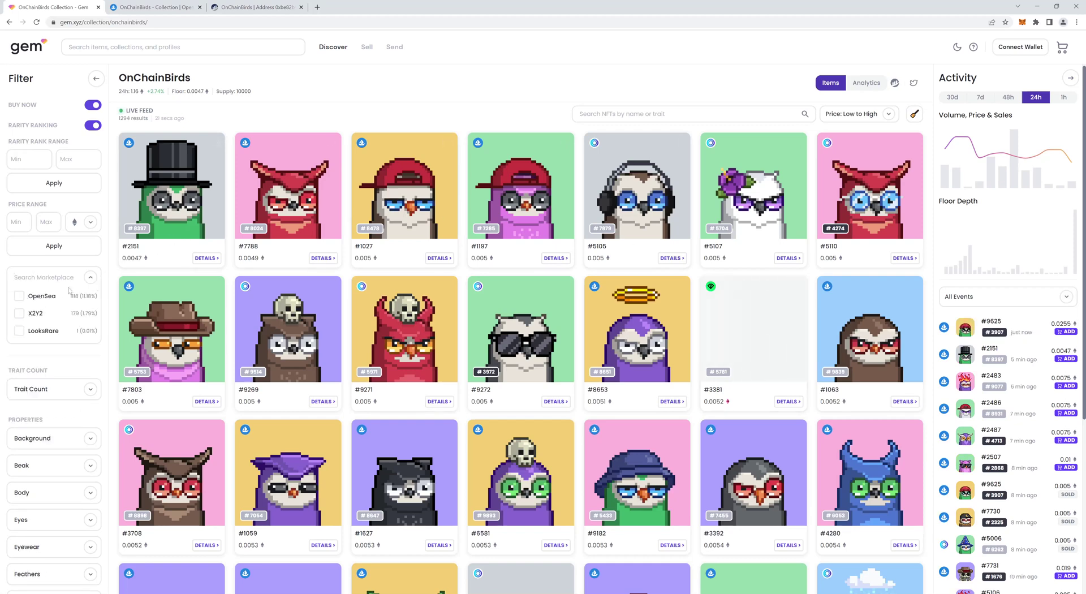
left_click(89, 277)
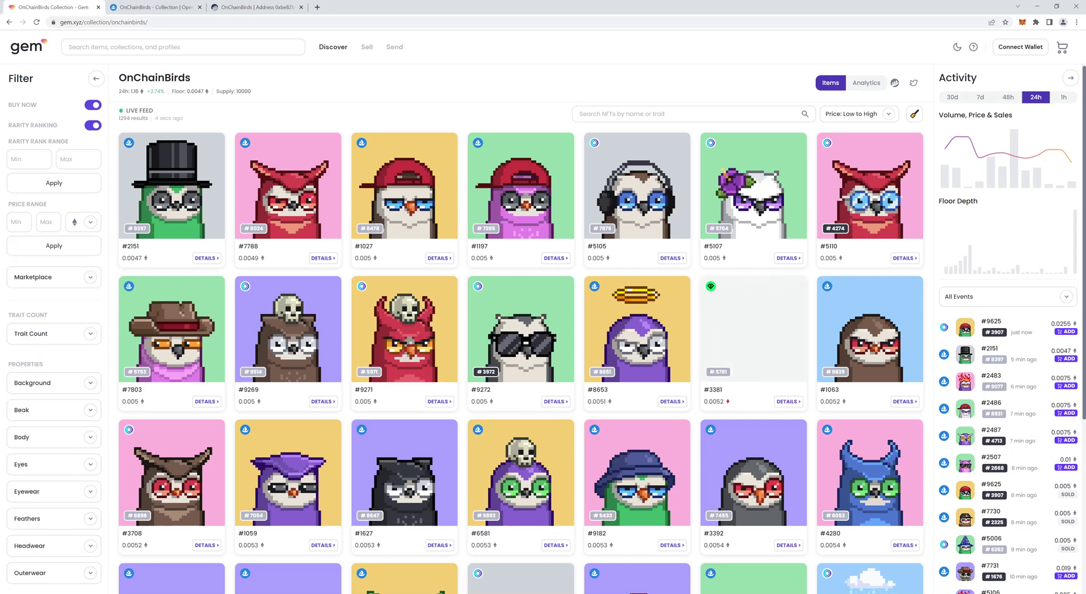
mouse_move(131, 230)
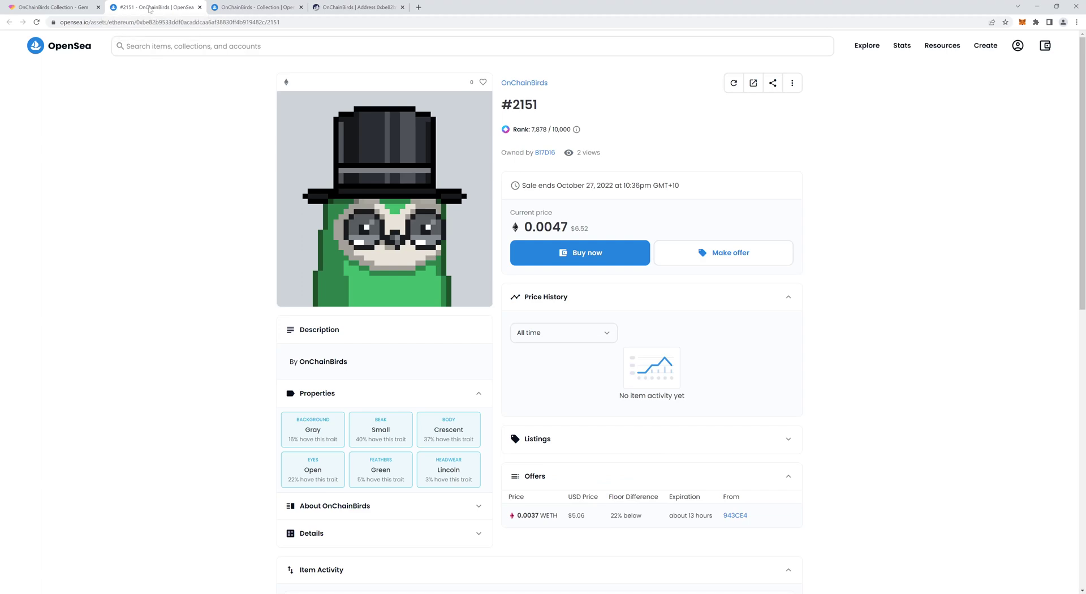
middle_click(150, 10)
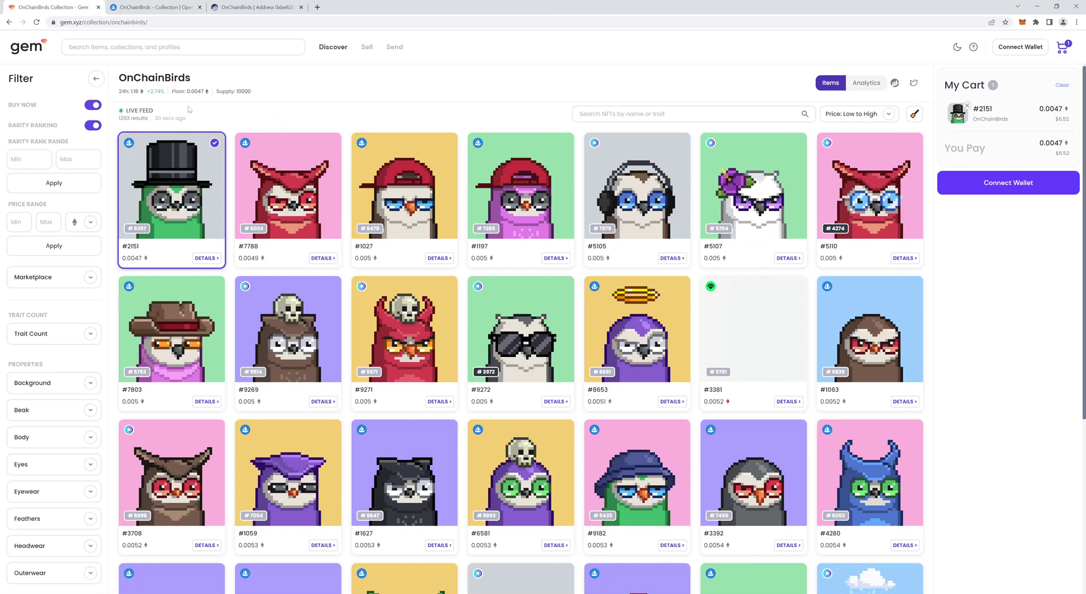
Clear My Cart so OnChainBirds #2151 is removed
scroll(63, 244, "down", 1)
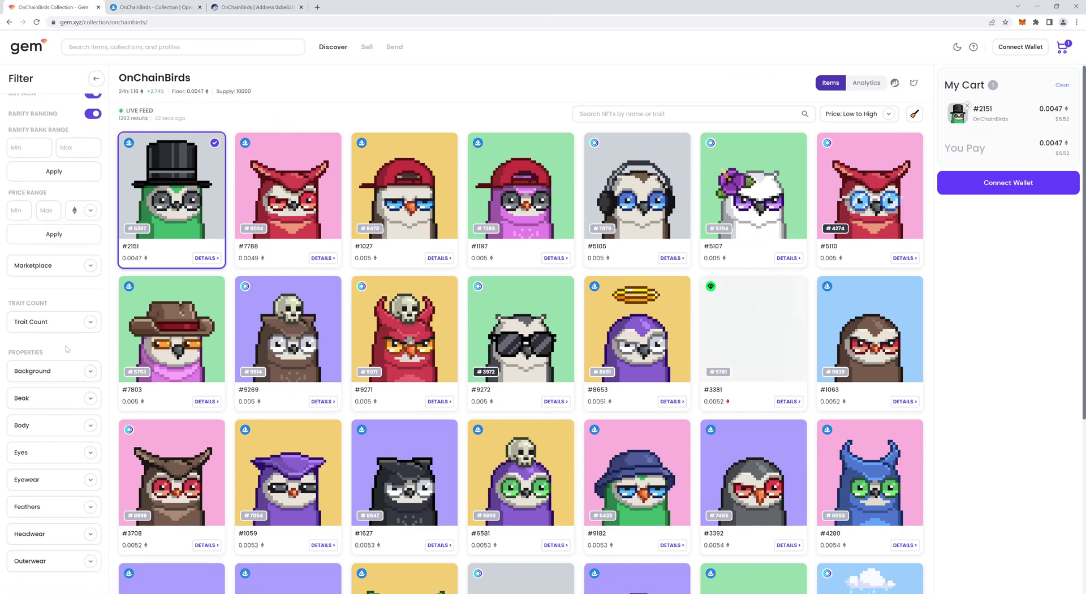
scroll(66, 349, "down", 2)
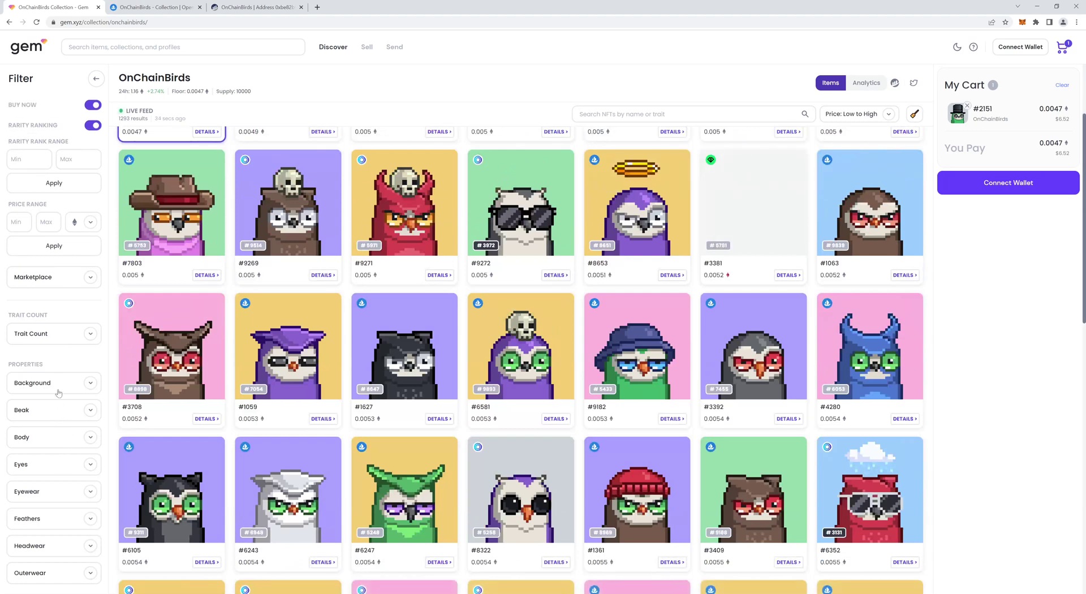
scroll(59, 392, "up", 2)
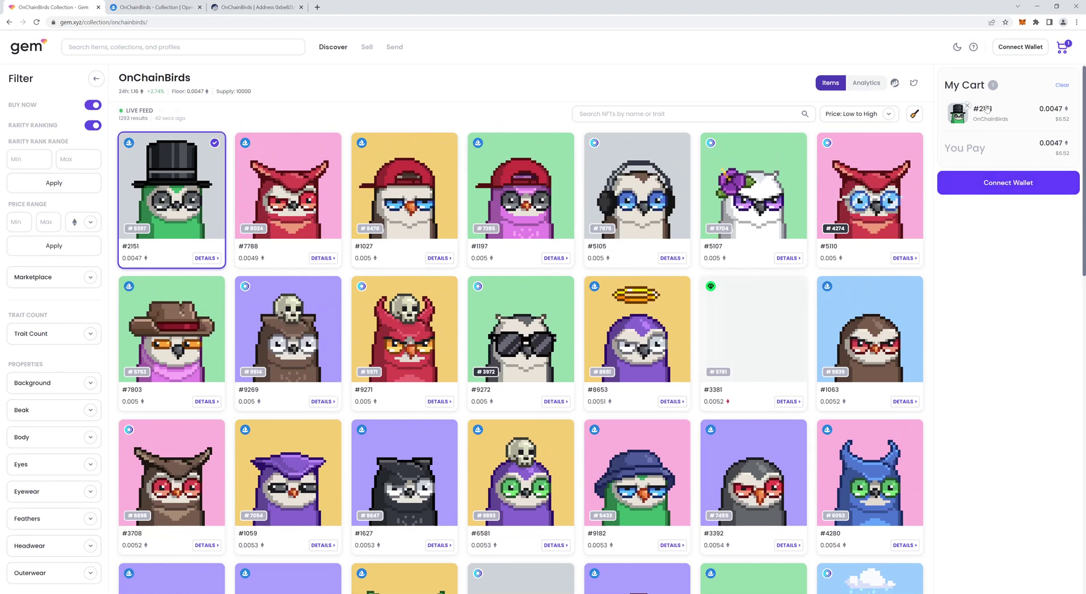
left_click(1062, 86)
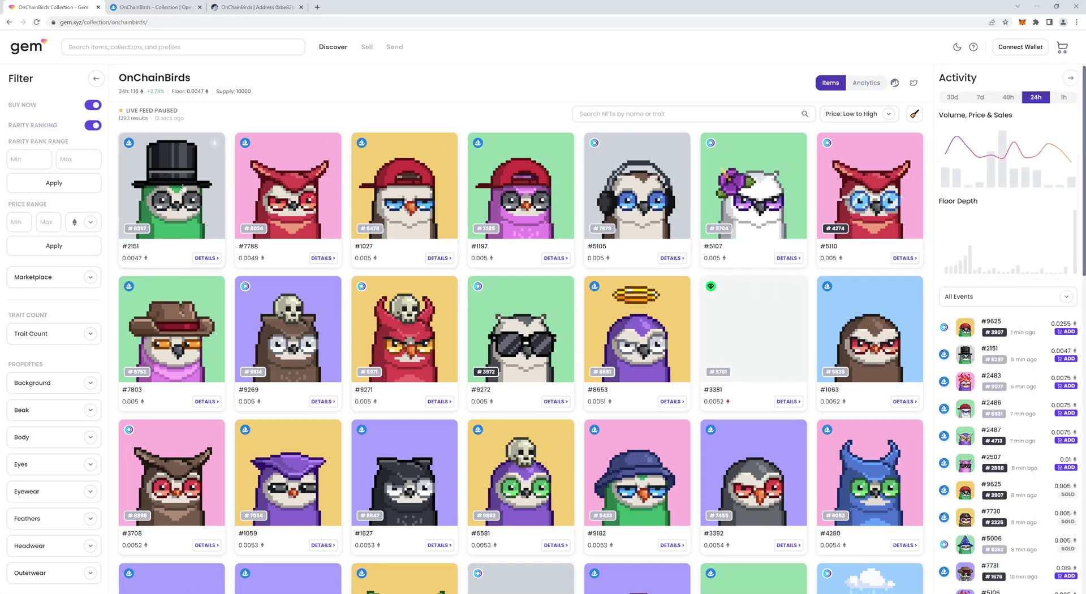
Browse the Activity panel and open the All Events type list
mouse_move(1000, 150)
scroll(1000, 422, "down", 3)
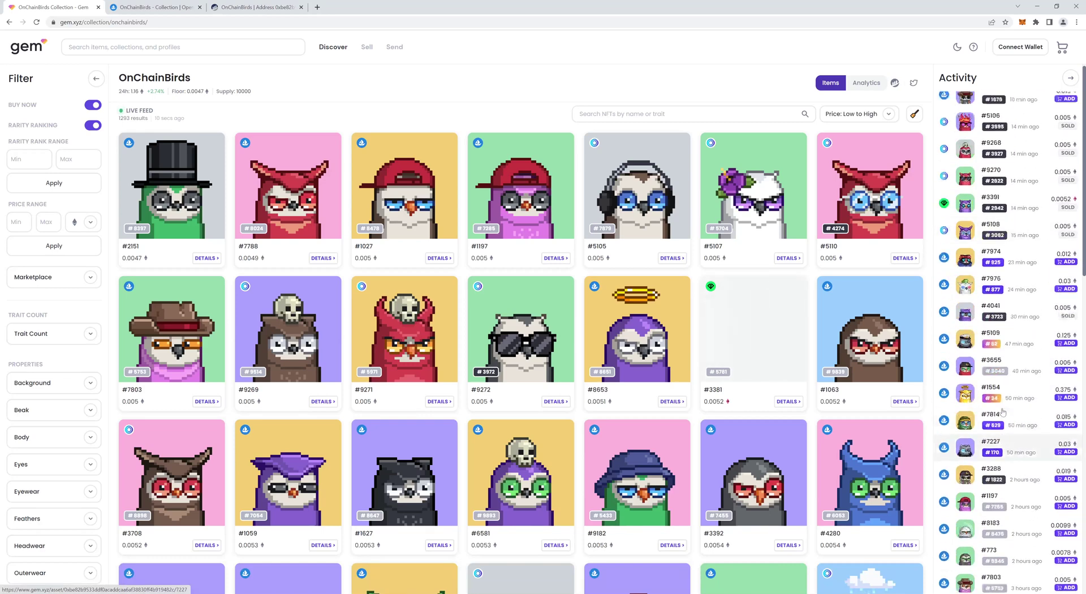
scroll(1003, 411, "up", 3)
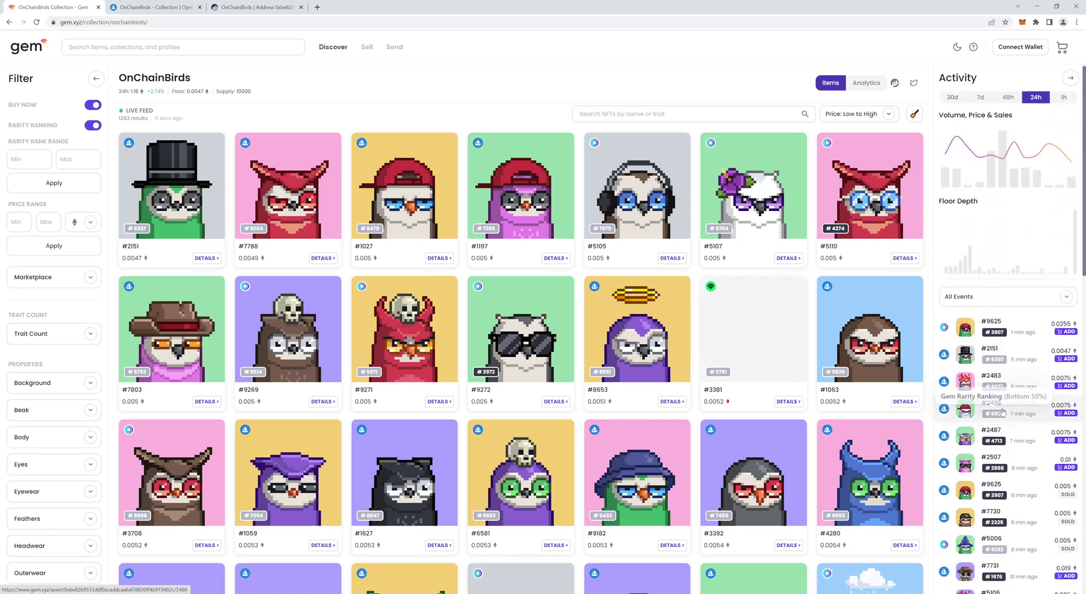
left_click(991, 299)
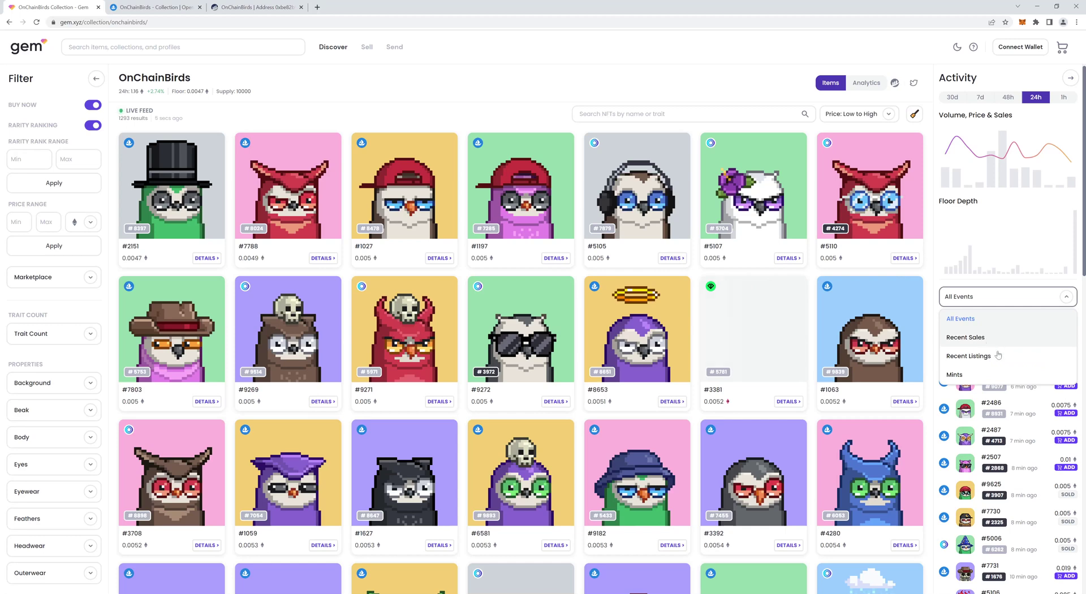
Close the event type list, keeping All Events selected
left_click(982, 300)
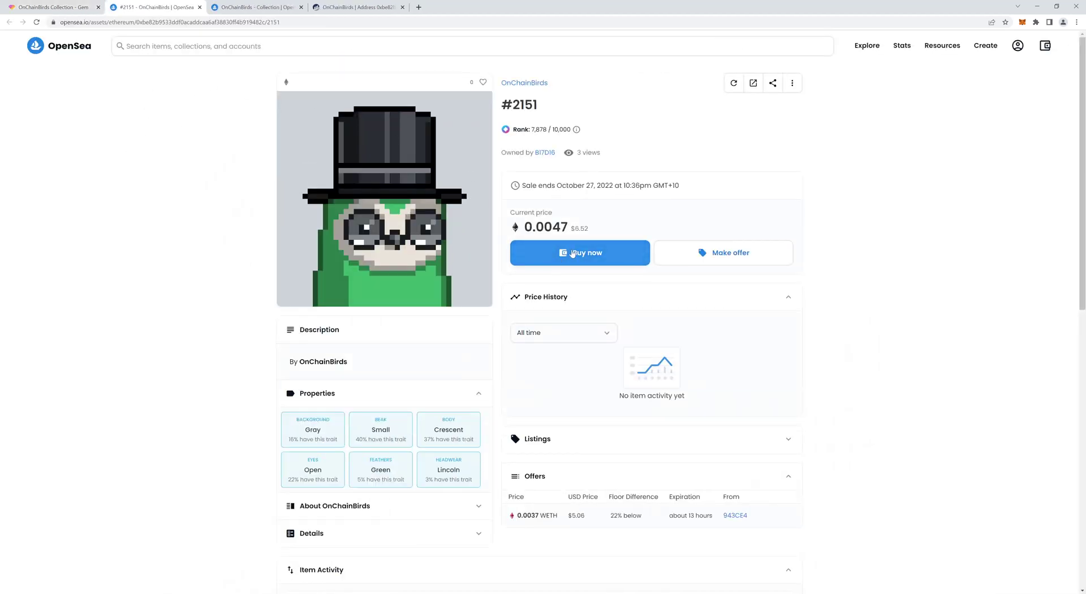
Start buying #2151 on OpenSea and unlock MetaMask with the wallet password
left_click(565, 253)
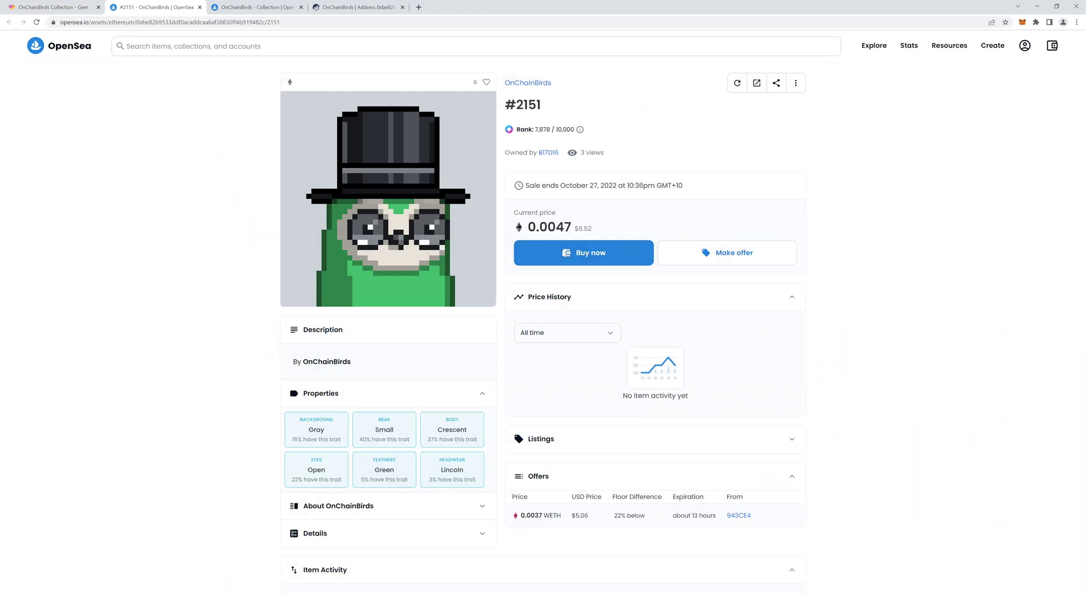
left_click(949, 144)
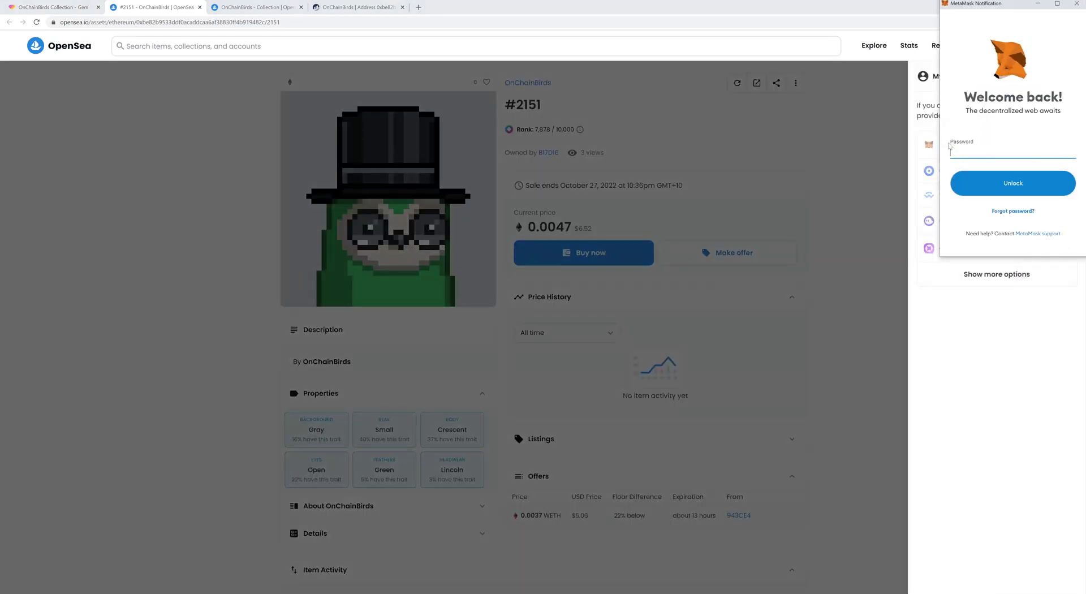
type("••")
key("Return")
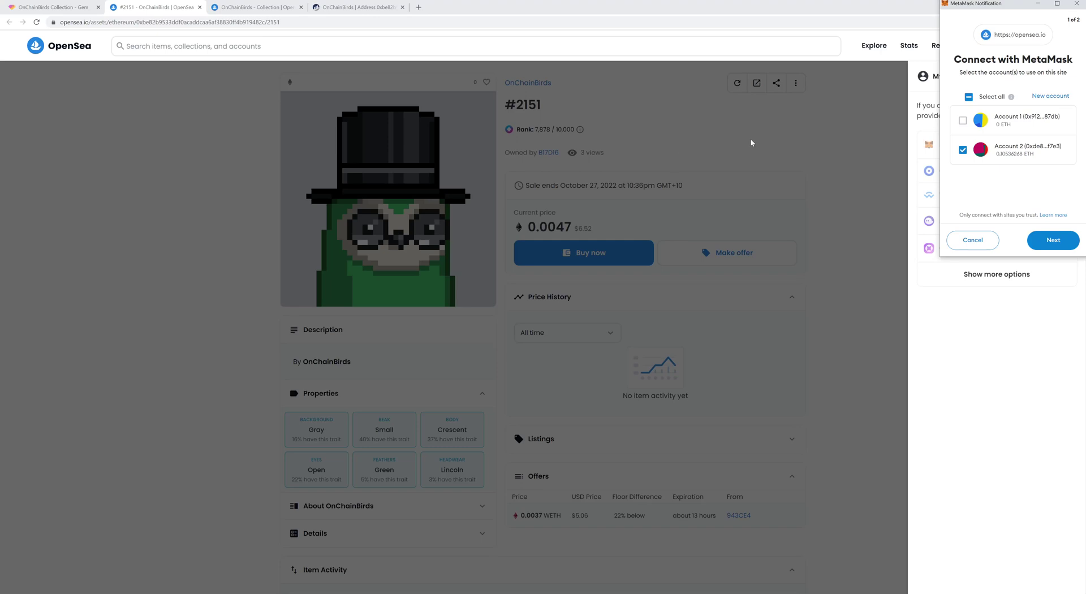
Connect the chosen wallet account to OpenSea and close the wallet panel
left_click(1054, 239)
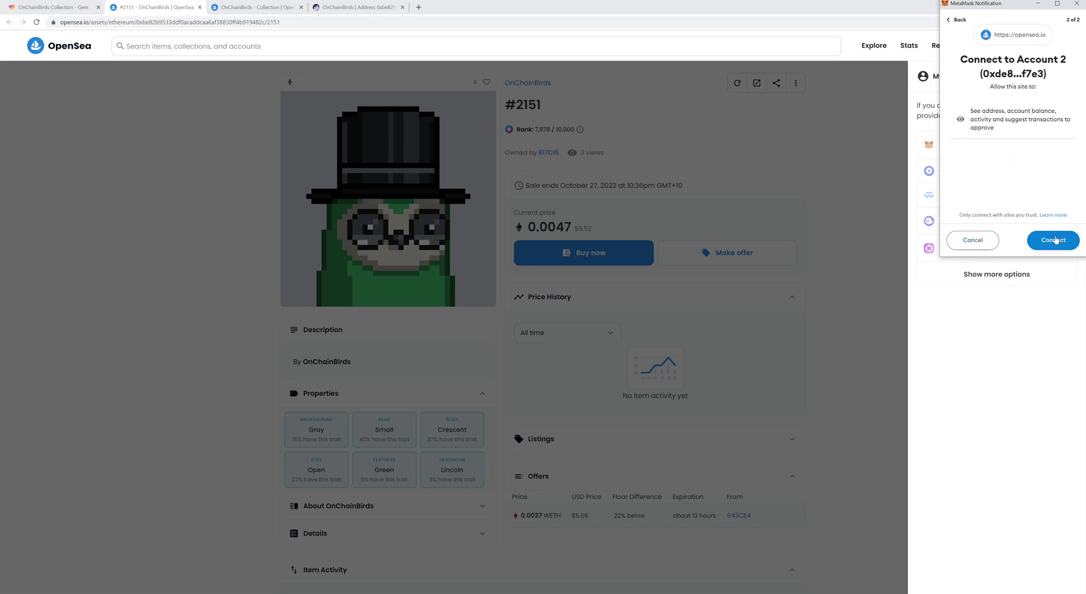
left_click(1054, 239)
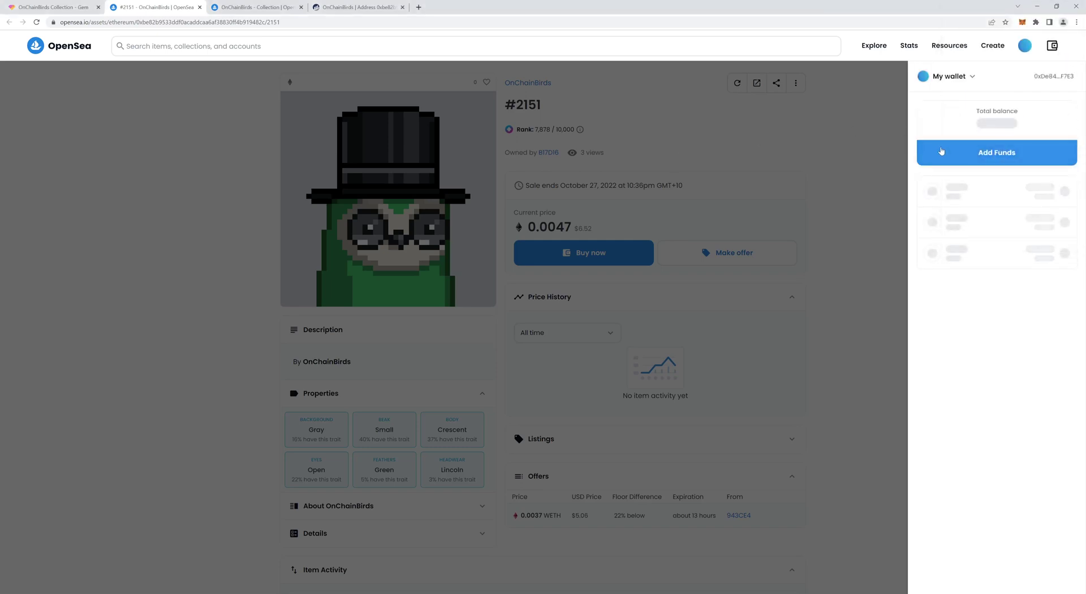
left_click(882, 136)
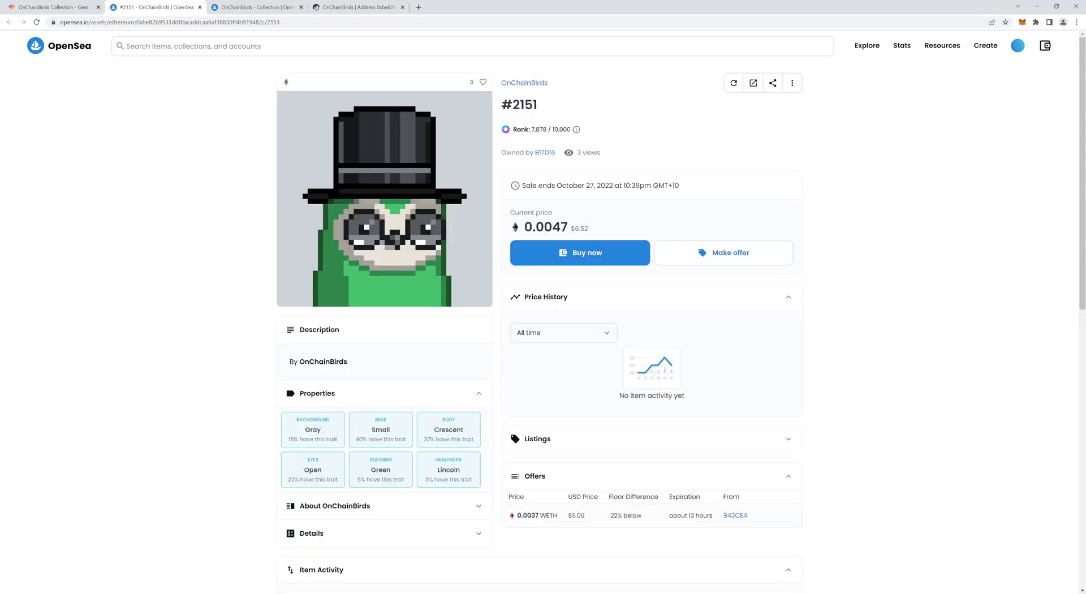
Acknowledge the unreviewed-collection warning, complete purchase of #2151, and reject the wallet payment
left_click(572, 250)
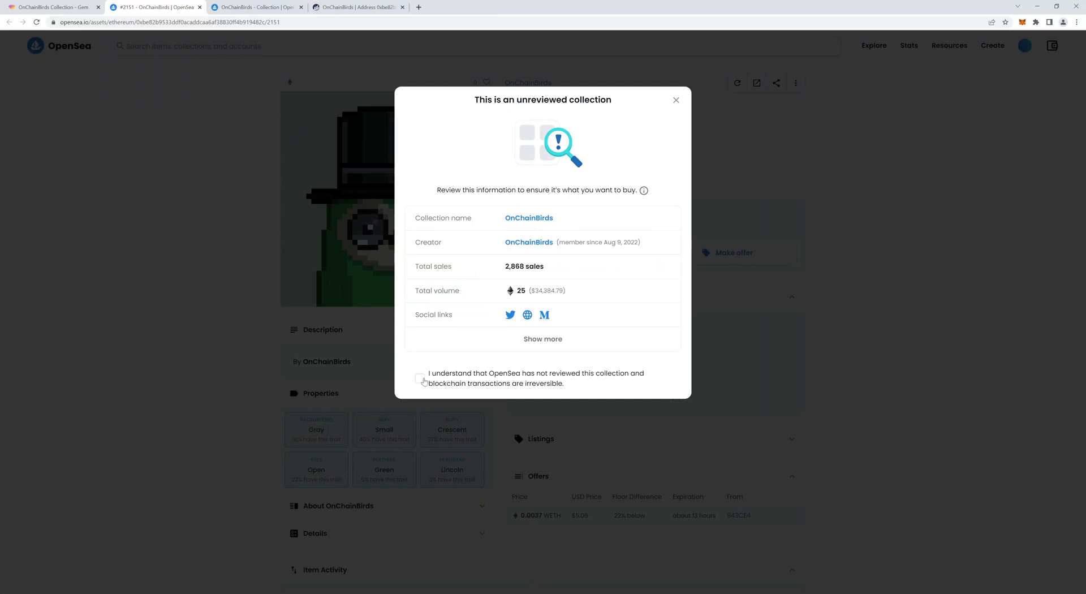
left_click(421, 379)
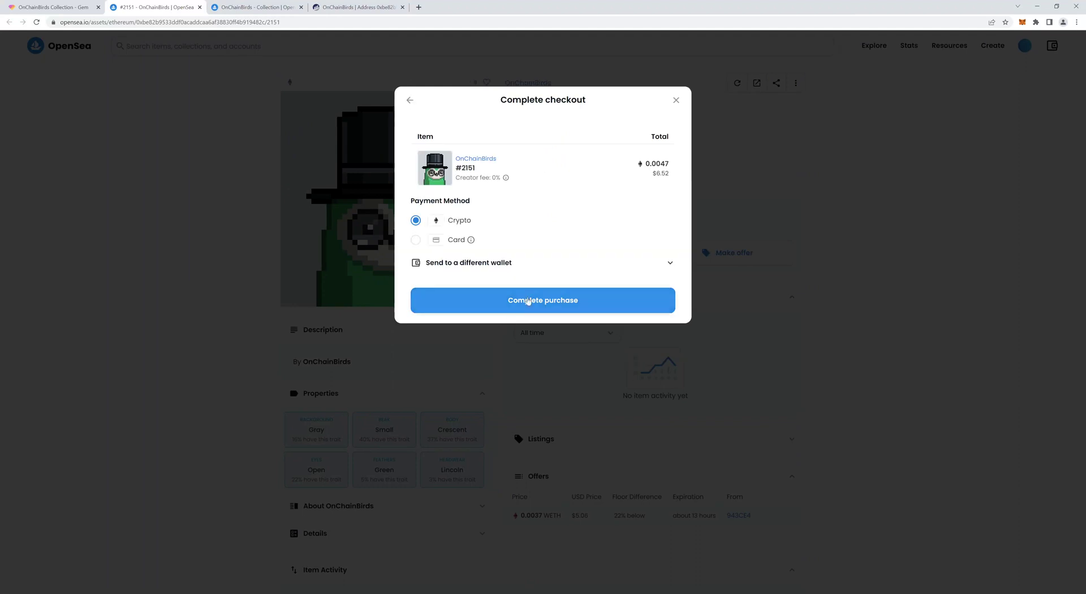
left_click(532, 301)
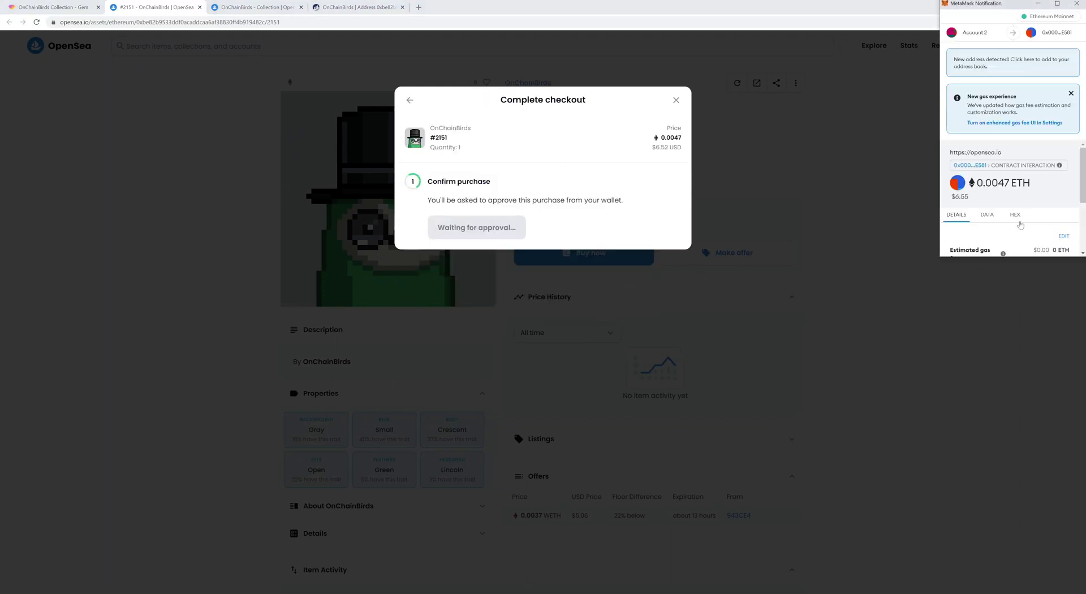
scroll(1028, 191, "down", 3)
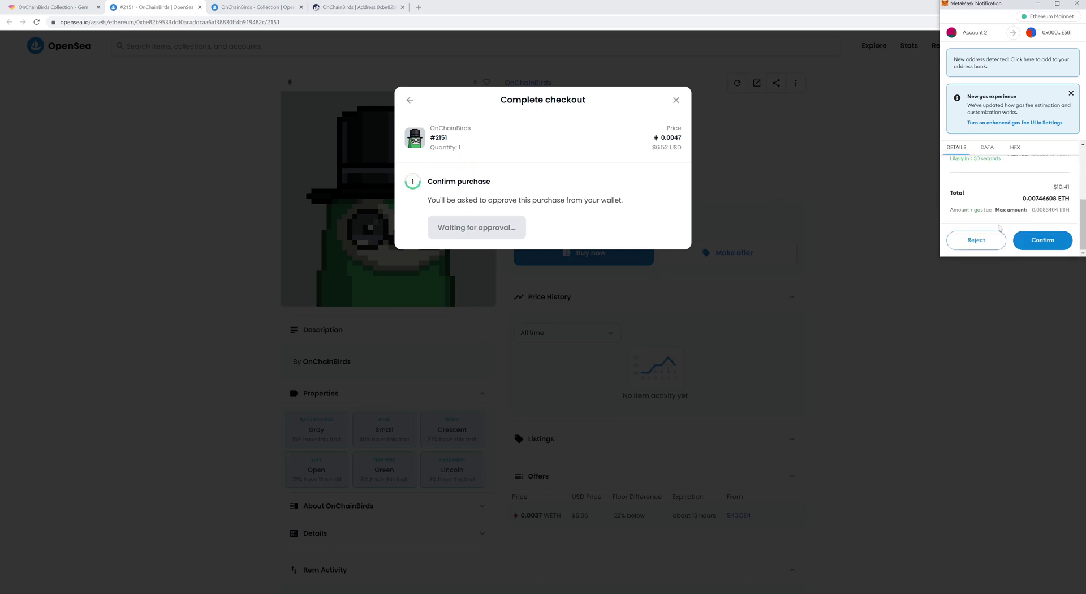
left_click(970, 236)
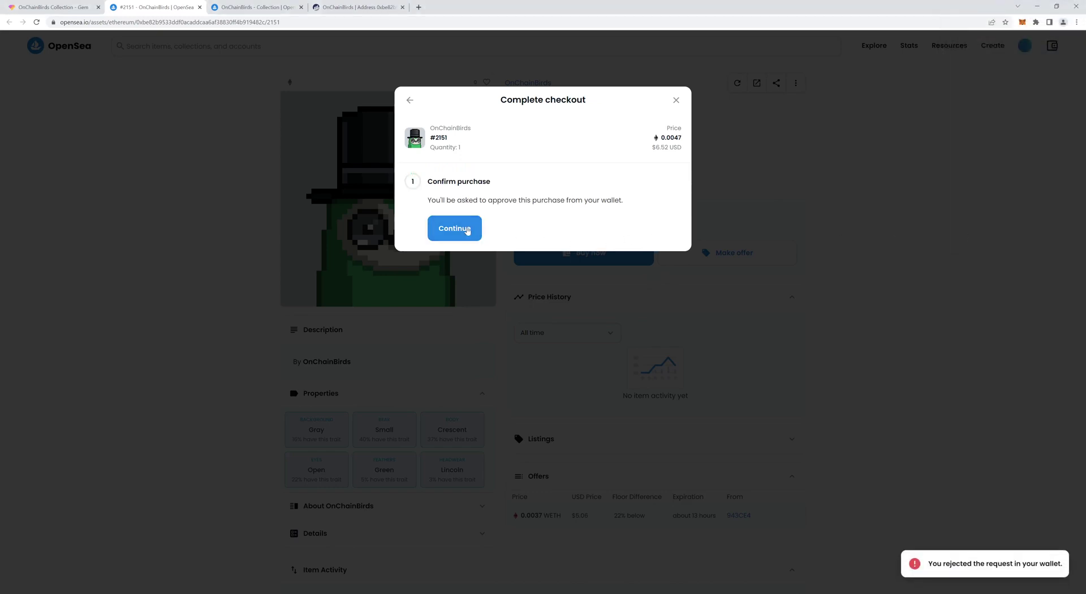
Retry checkout, reject the payment request again, and close the checkout dialog
left_click(464, 230)
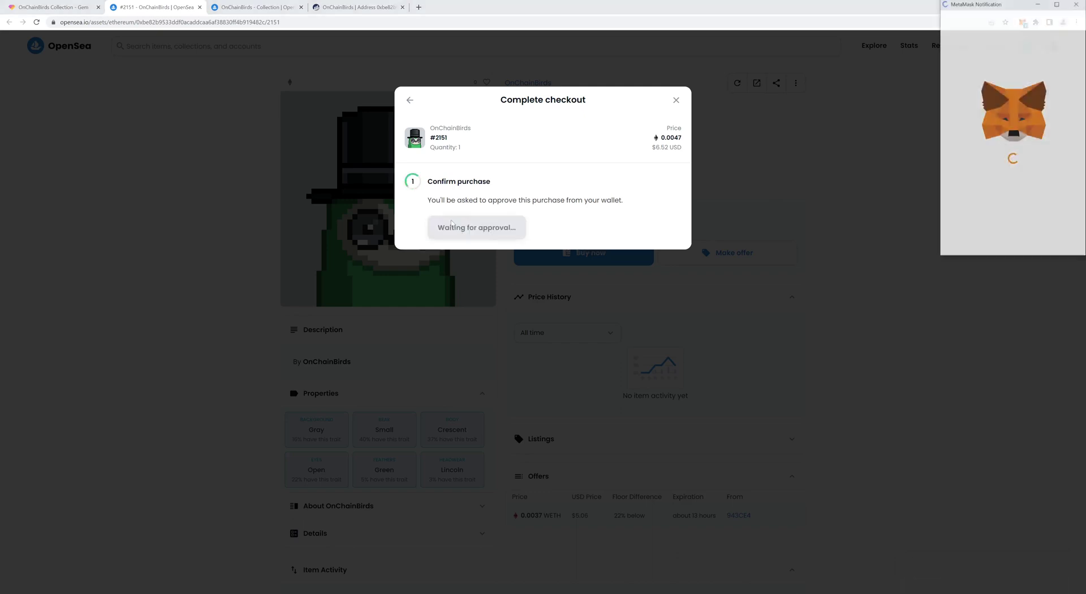
scroll(998, 237, "down", 5)
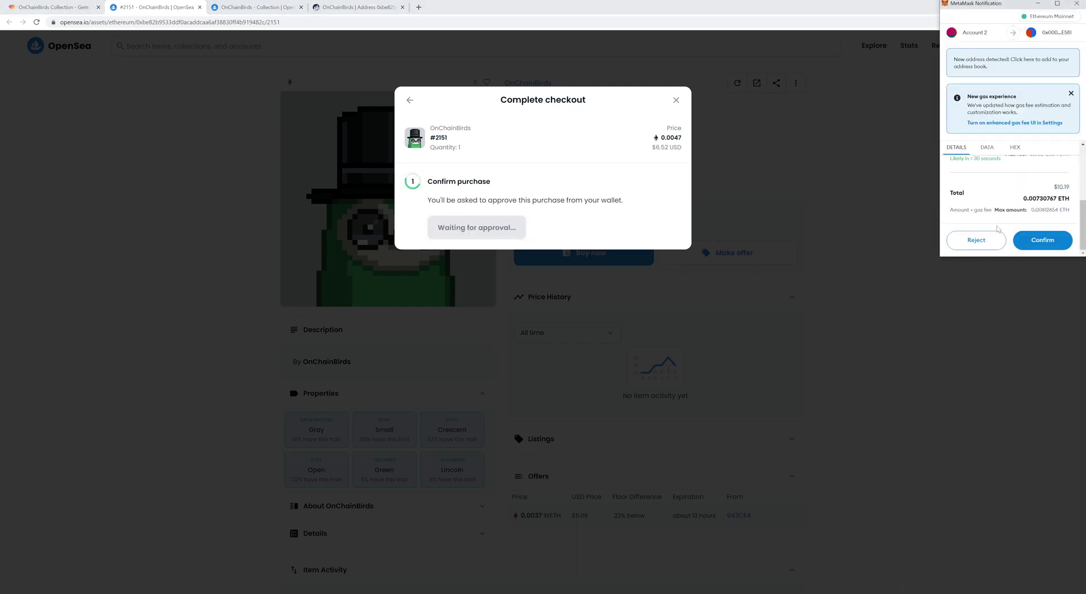
left_click(975, 240)
left_click(675, 101)
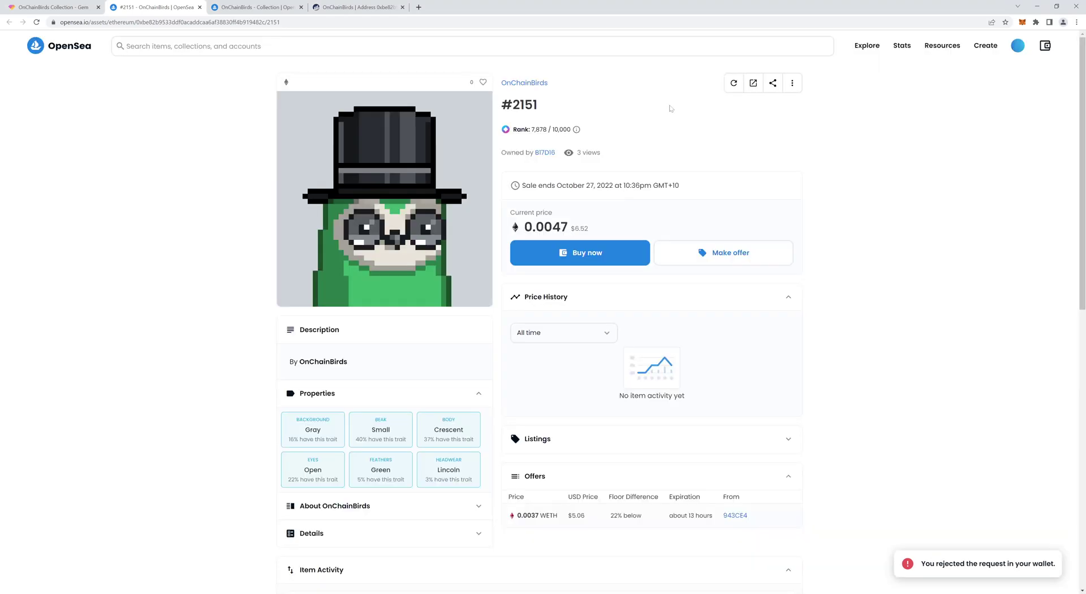
Back in Gem, add OnChainBirds #9229, #9230, #9962, #7788, #1027 and #1197 to the cart
left_click(88, 6)
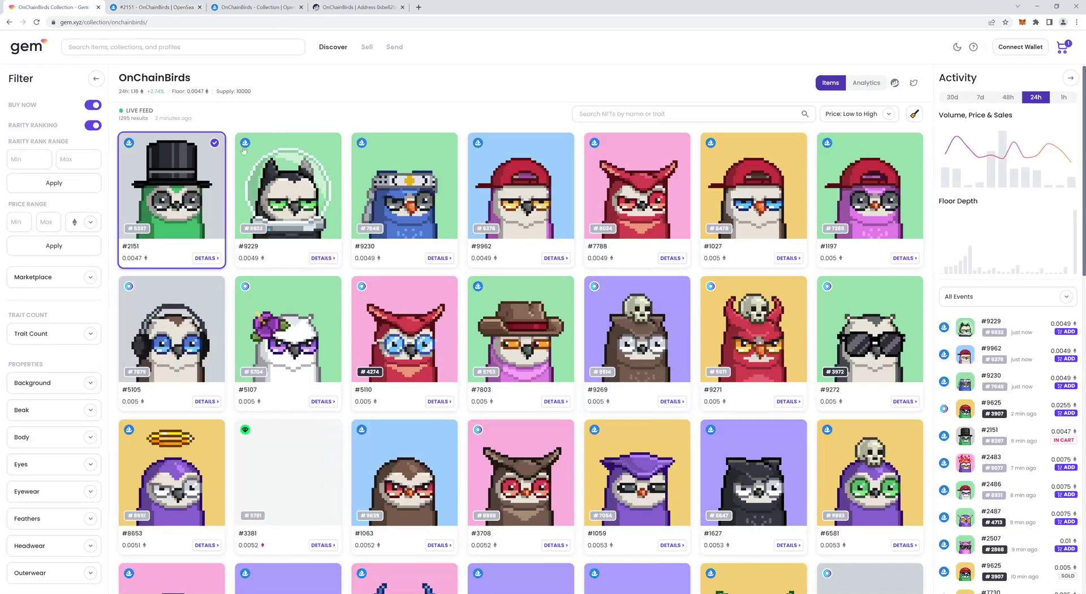
left_click(278, 179)
left_click(365, 180)
left_click(484, 183)
left_click(605, 185)
left_click(741, 194)
left_click(830, 209)
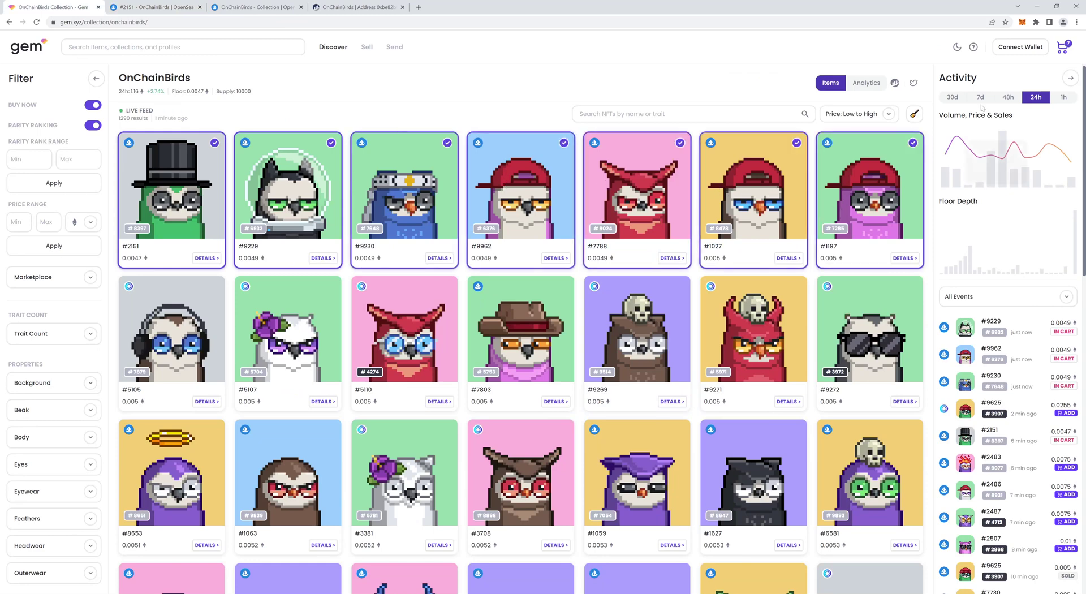
From the seven-bird cart, connect the MetaMask wallet account to Gem
left_click(1063, 48)
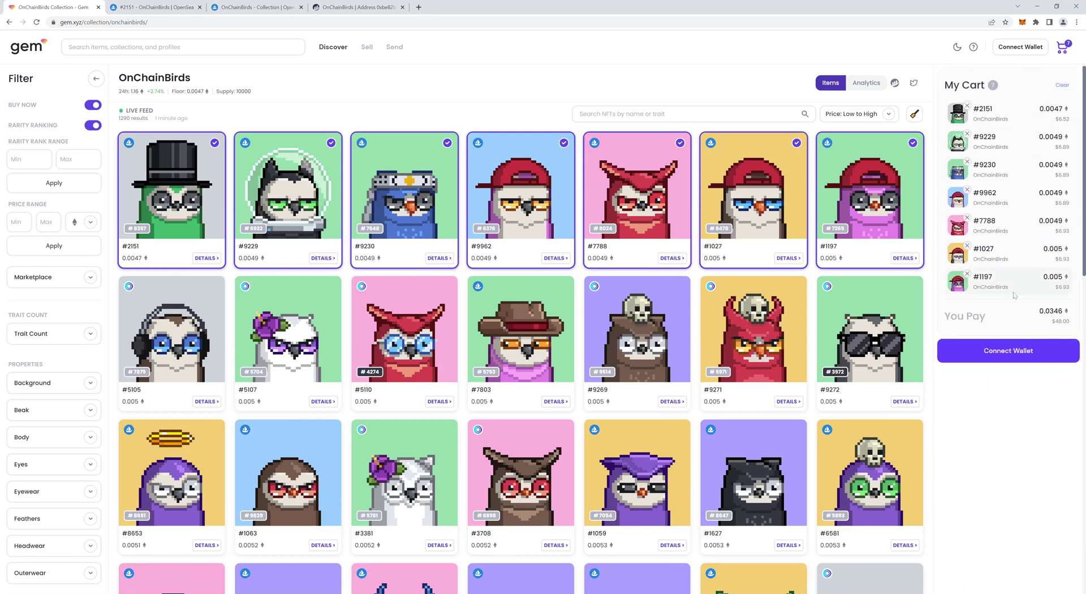
left_click(1006, 350)
left_click(549, 315)
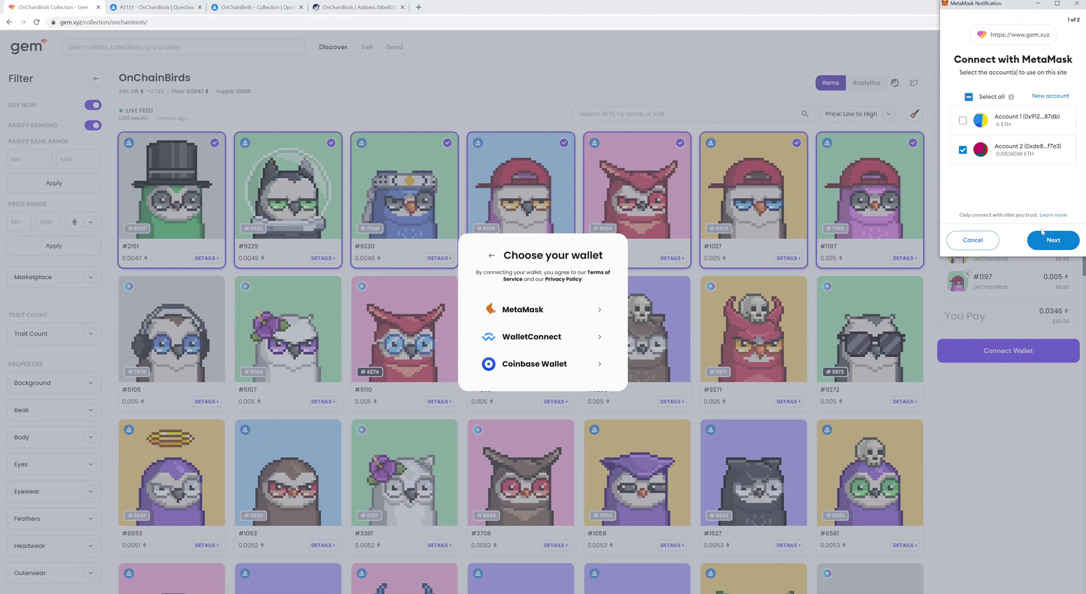
left_click(1043, 236)
left_click(1043, 237)
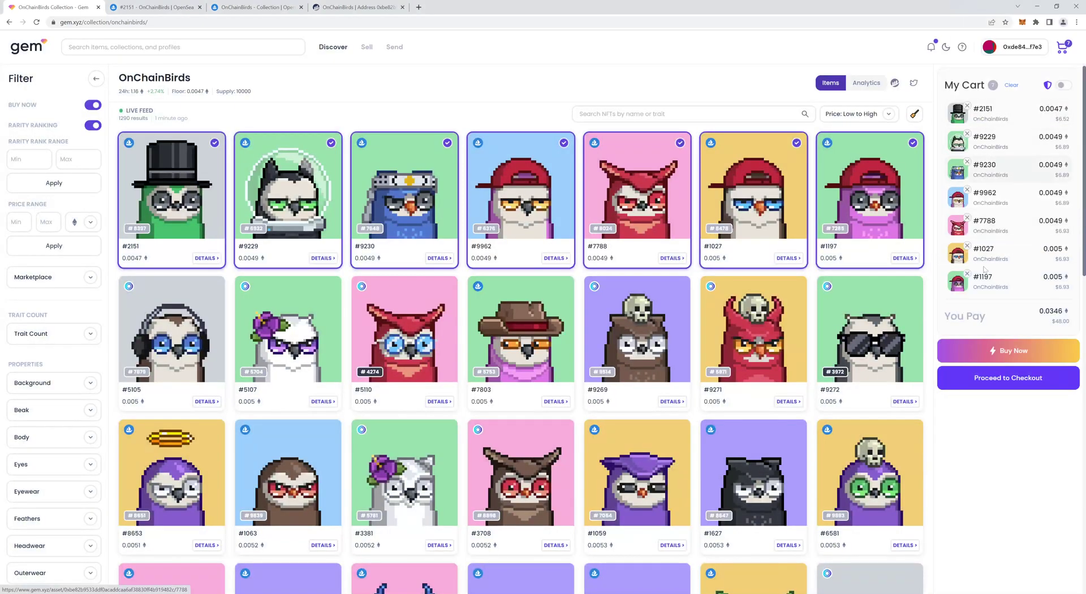
Attempt Buy Now on the cart, then reject the payment in MetaMask
left_click(1003, 350)
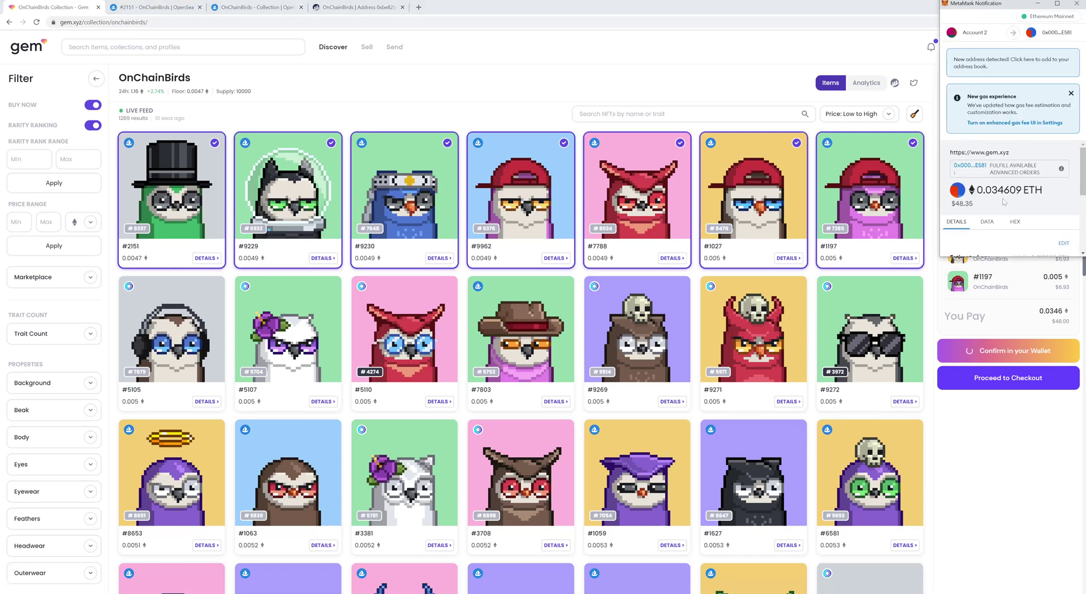
scroll(1004, 204, "down", 2)
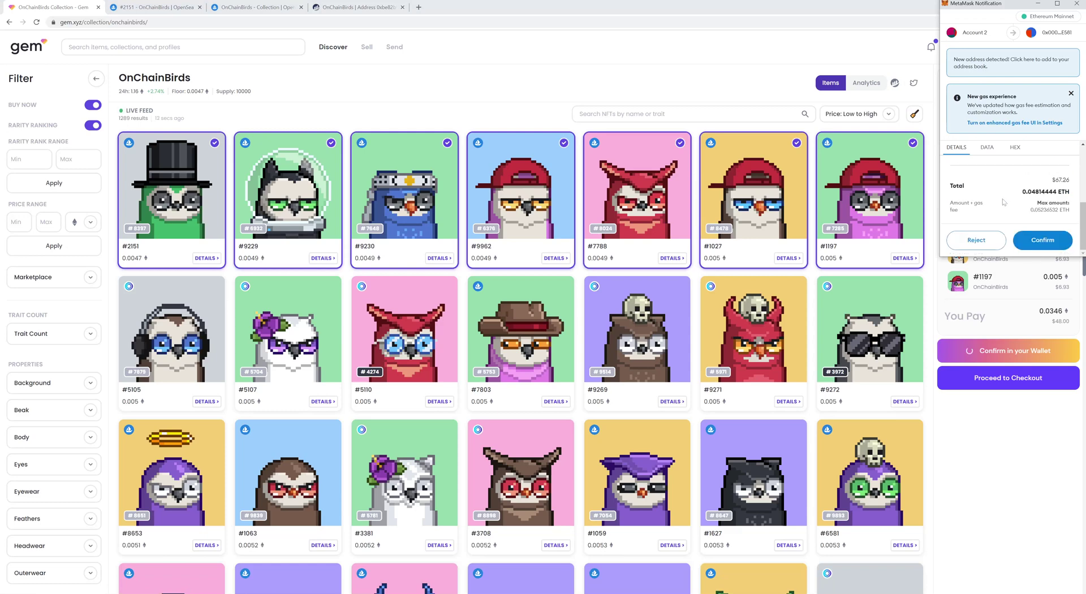
left_click(975, 240)
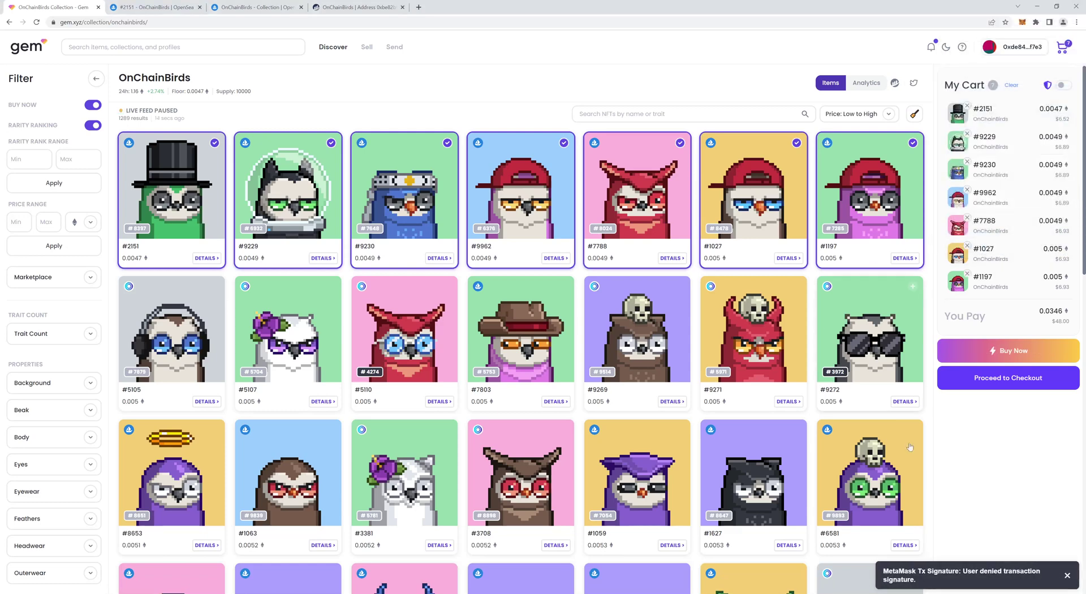
Empty the Gem cart, launch Notepad, and move its window right to uncover the cards
left_click(1011, 85)
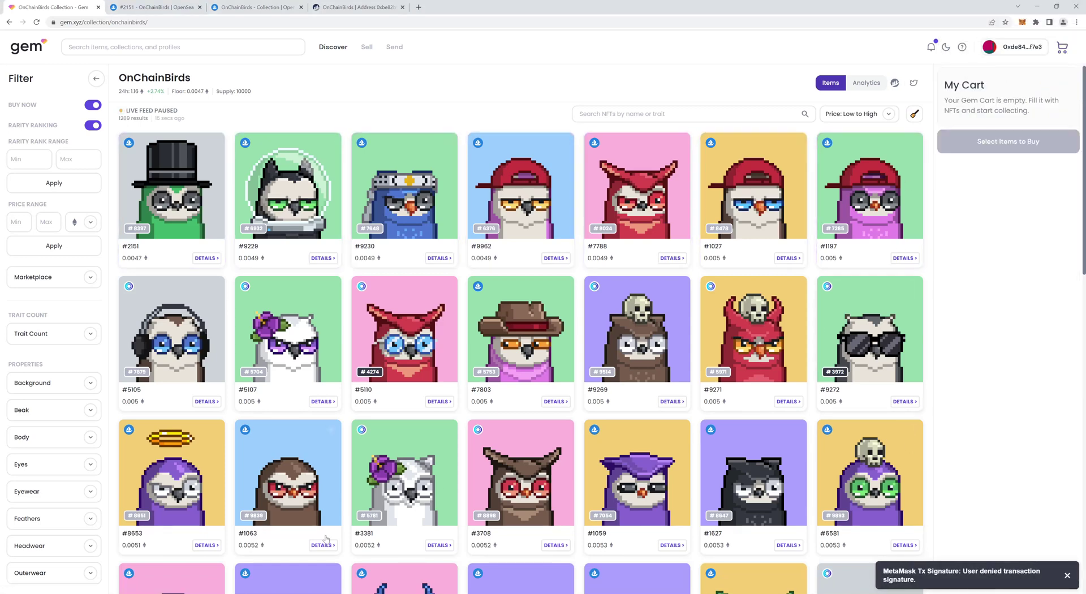
left_click(170, 593)
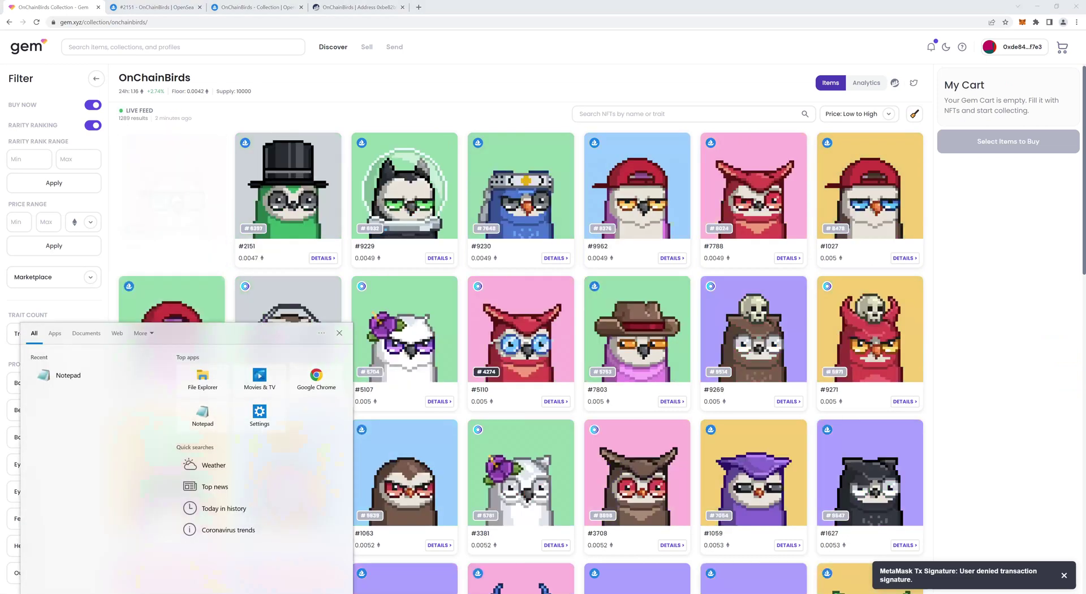
type("notepad")
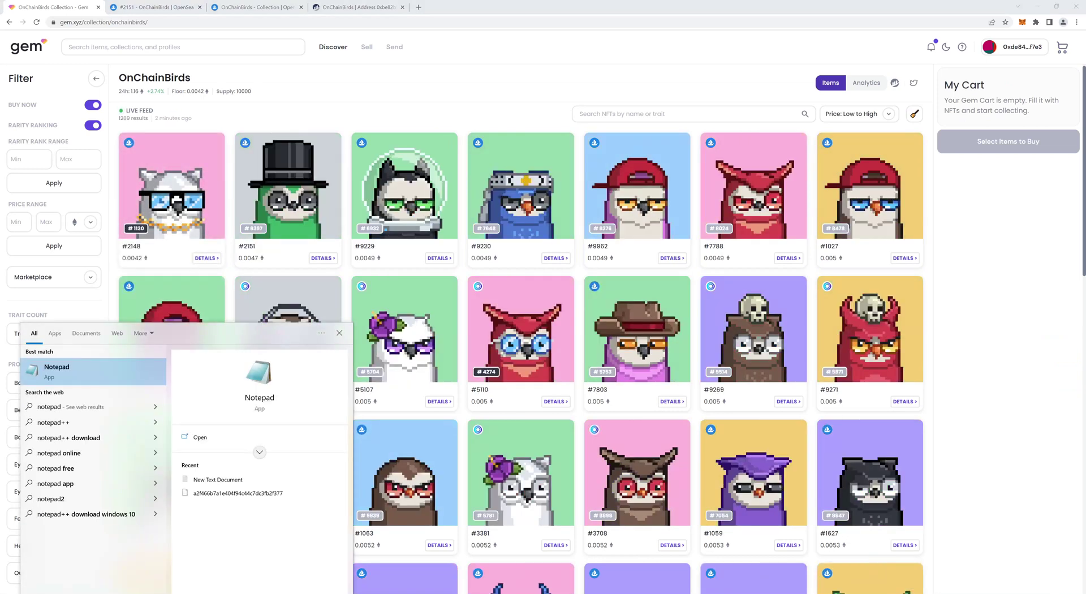
key("Return")
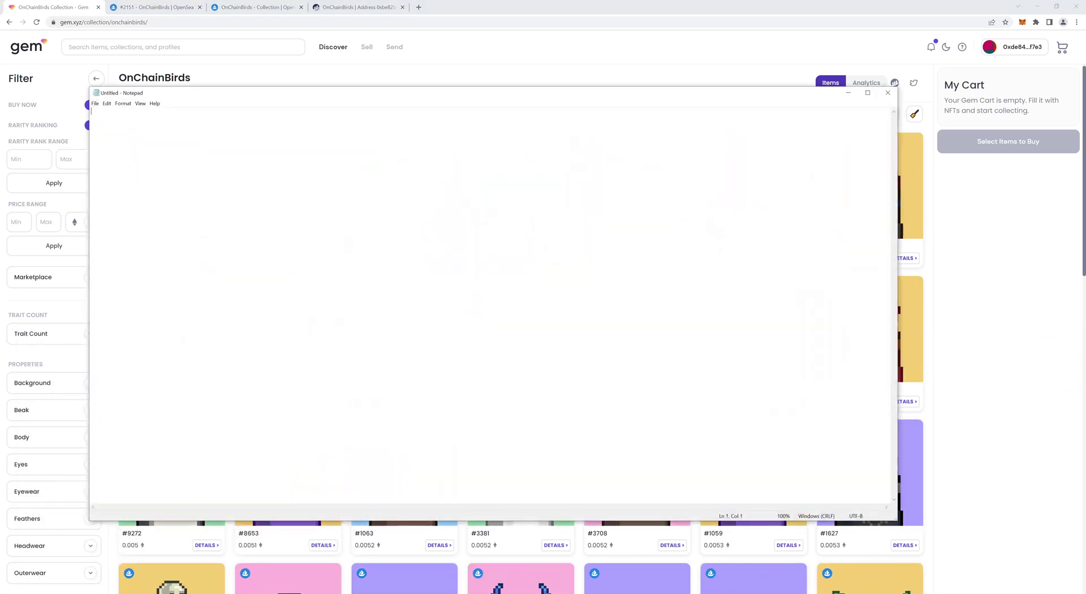
left_click_drag(425, 97, 538, 90)
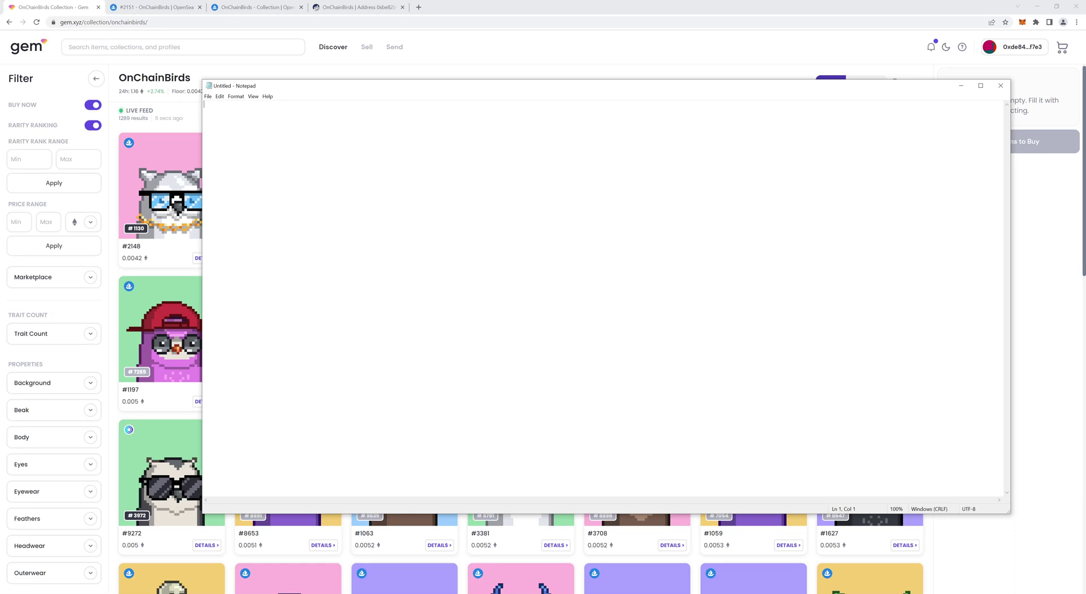
Write 'add to cart' and 'buy' on two lines and copy both
type("add to cart")
key("Return")
type("bu")
key("ctrl+a")
key("ctrl+c")
Paste the 'add to cart' / 'buy' pair four more times on new lines
key("ctrl+End")
key("Return")
key("ctrl+v")
key("Return")
key("ctrl+v")
key("Return")
key("ctrl+v")
key("ctrl+v")
key("Return")
key("ctrl+v")
key("Return")
key("ctrl+v")
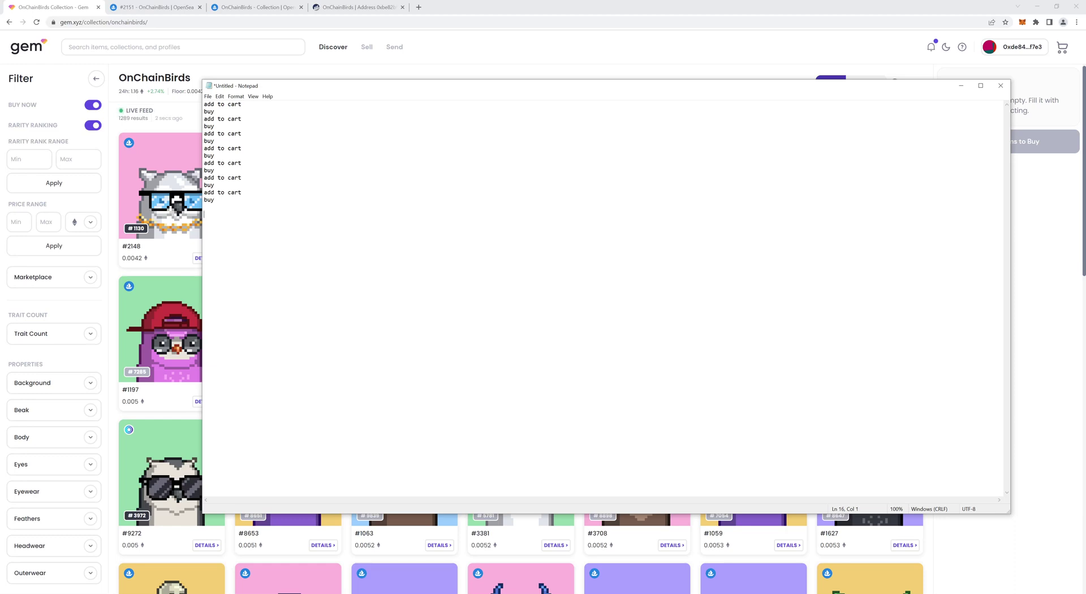
Type a single 'add to cart' line, copy it, and paste copies below
type("add to cart")
key("shift+Home")
key("ctrl+c")
key("End")
key("Return")
key("ctrl+v")
key("Return")
key("ctrl+v")
key("Return")
Paste further 'add to cart' lines and end the note with 'buy'
key("ctrl+v")
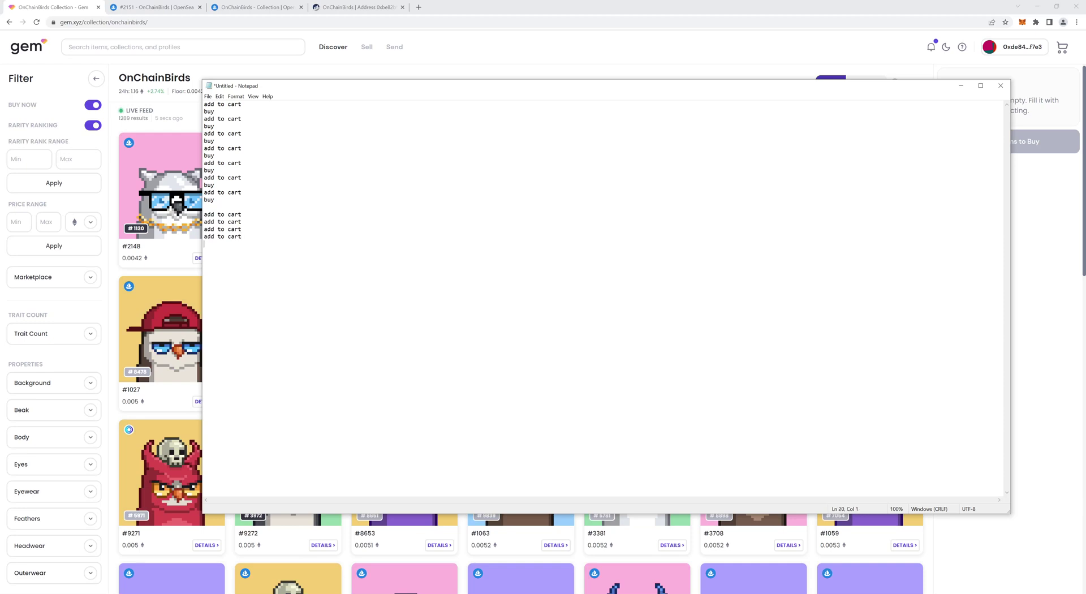
key("ctrl+v")
key("Return")
key("ctrl+v")
key("Return")
key("ctrl+v")
key("Return")
type("buy")
left_click(204, 149)
left_click(205, 207)
Bring the Chrome window with Gem's OnChainBirds listing in front of Notepad
left_click(524, 77)
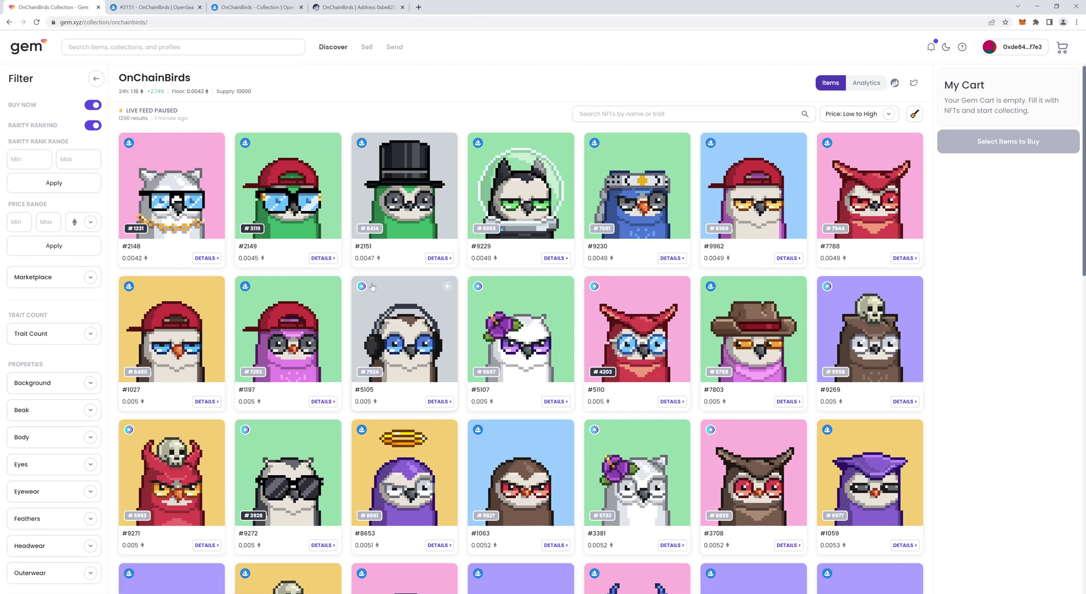
Add birds #2148, #2149, #2151, #9229, #9230, #9962 and #7788 to the cart
scroll(372, 286, "down", 3)
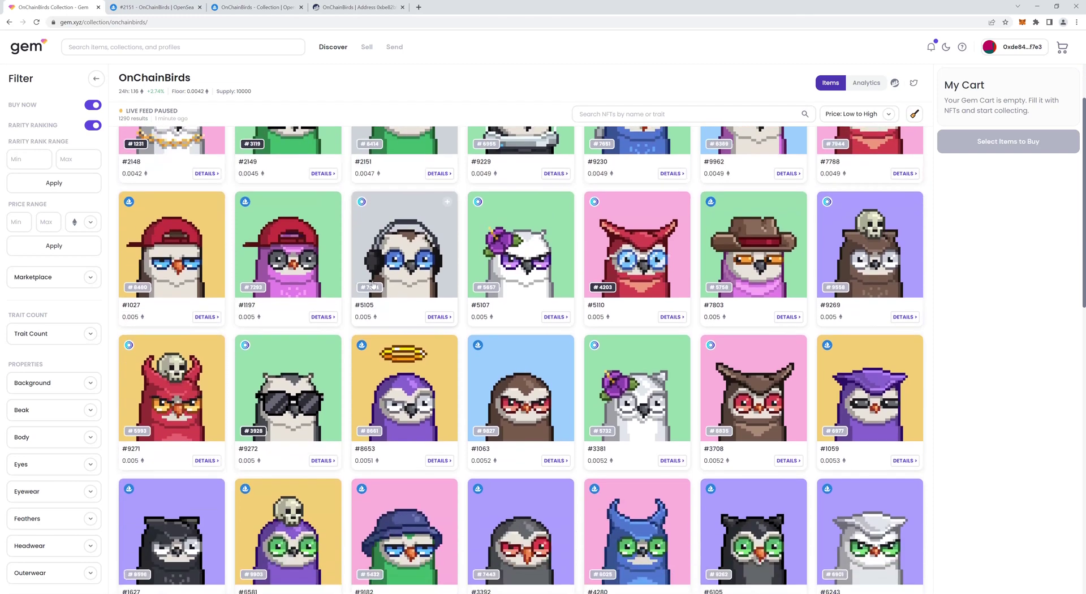
scroll(382, 286, "up", 1)
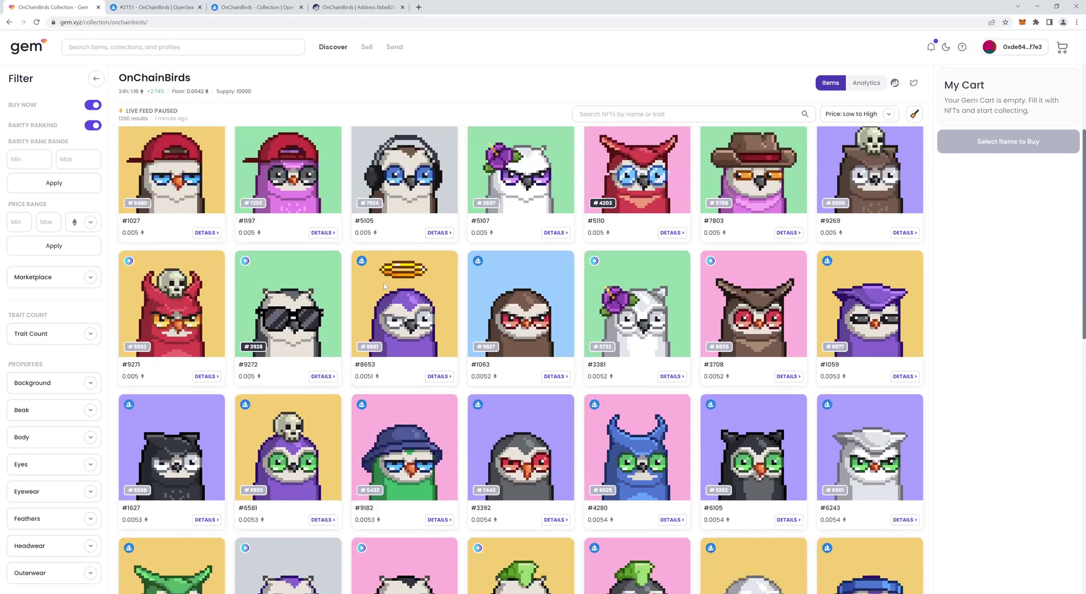
scroll(383, 283, "down", 3)
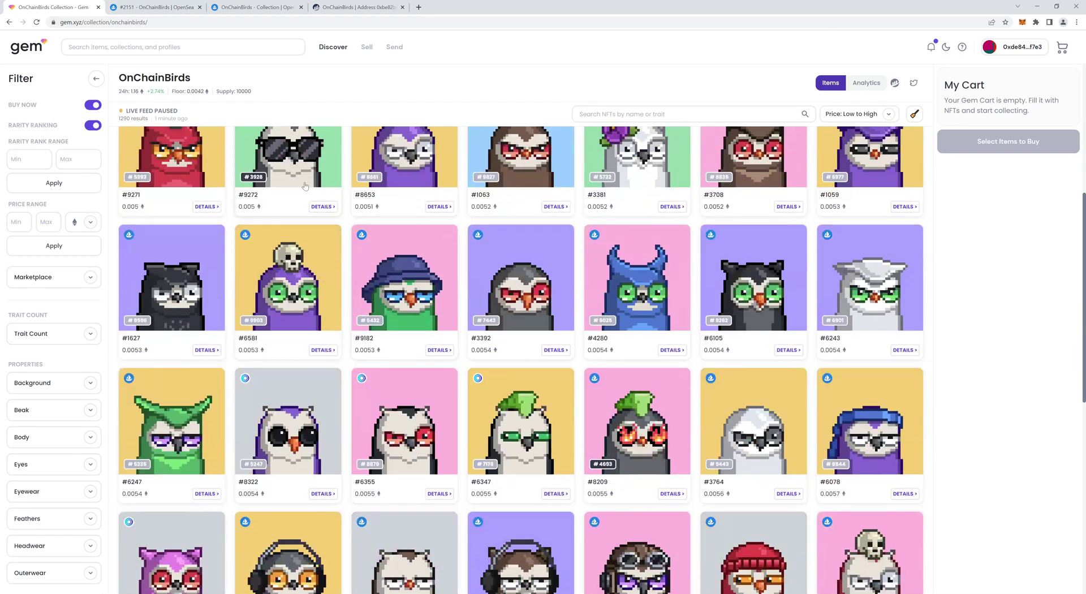
scroll(340, 208, "down", 1)
scroll(339, 208, "down", 2)
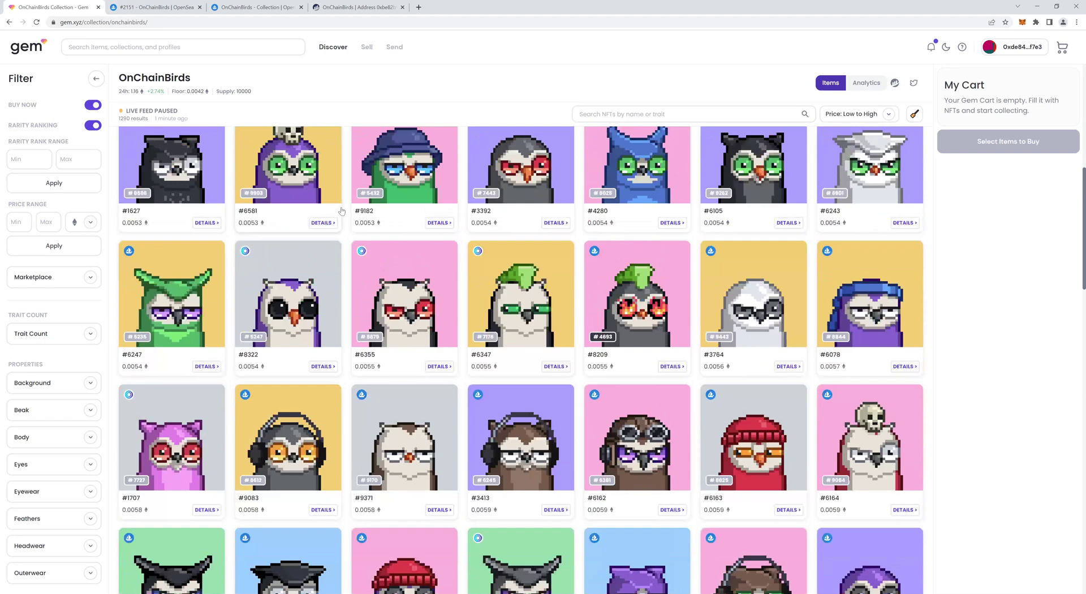
scroll(346, 212, "down", 2)
scroll(362, 225, "up", 10)
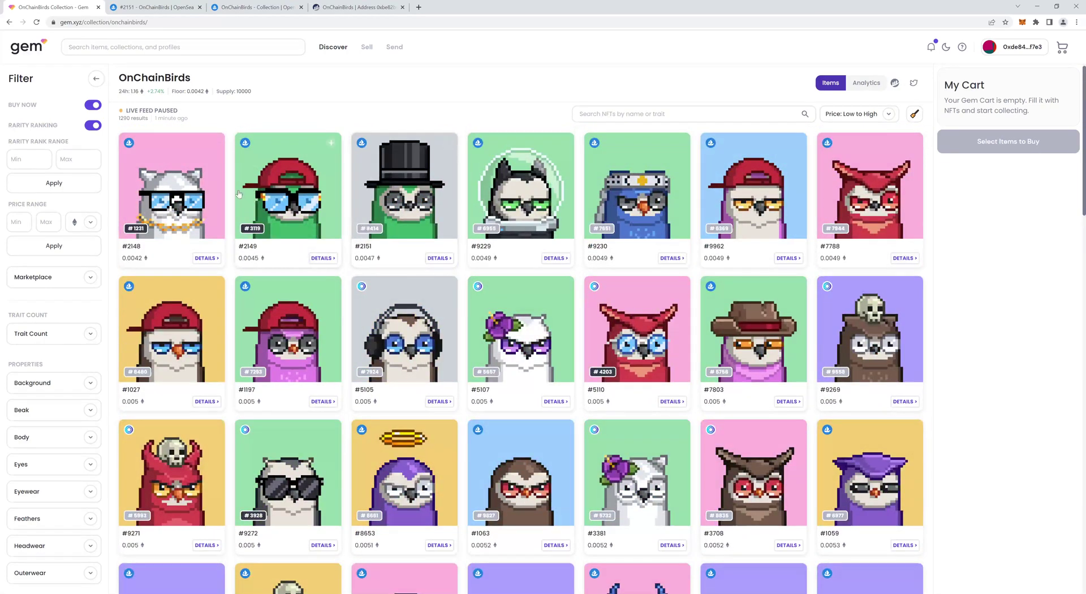
left_click(202, 186)
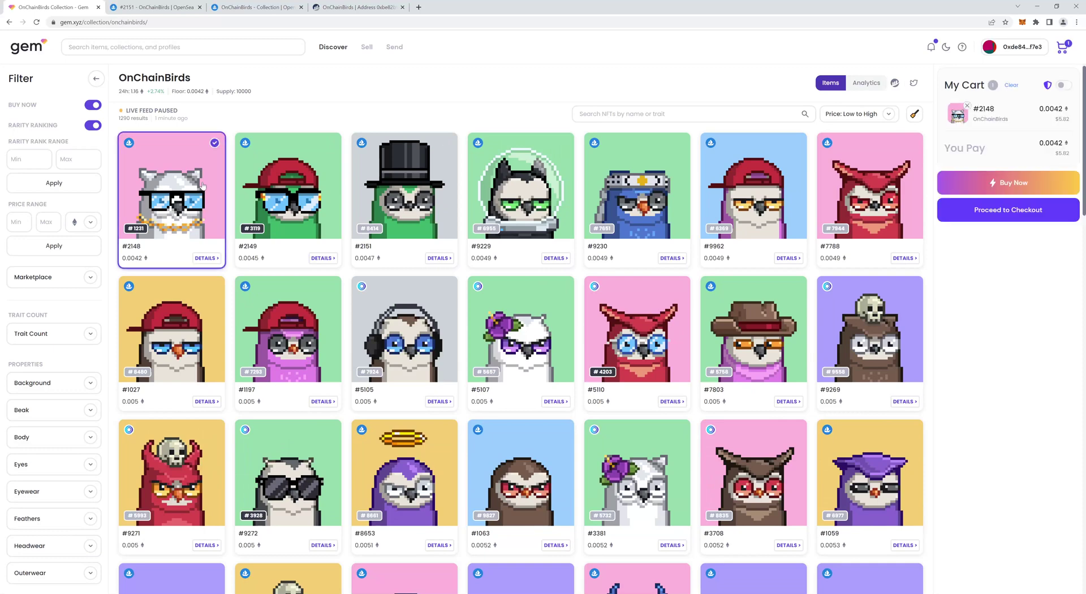
left_click(271, 187)
left_click(368, 195)
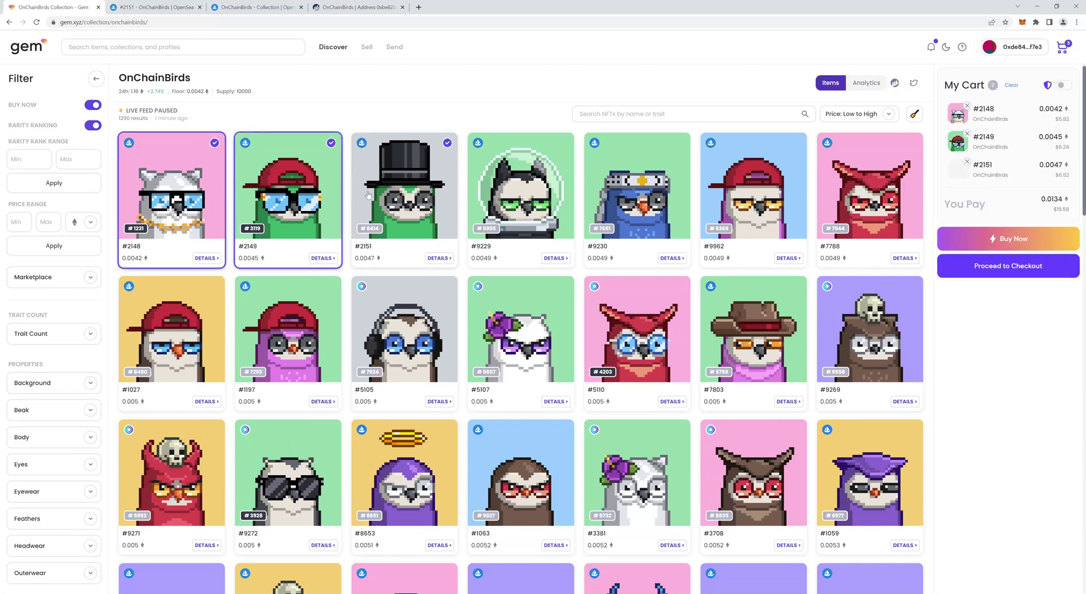
left_click(490, 201)
left_click(604, 203)
left_click(720, 200)
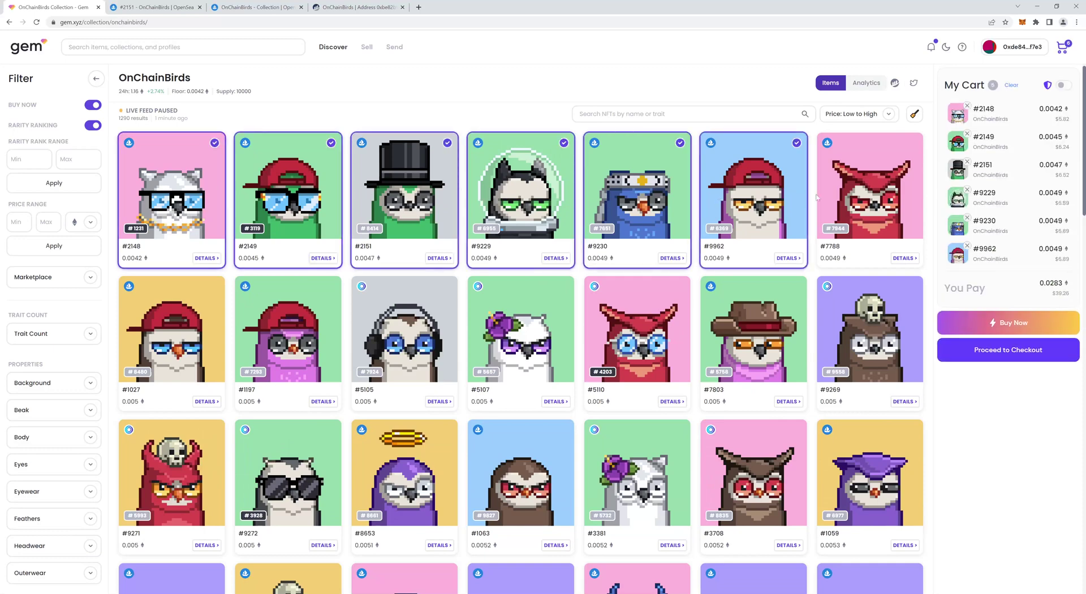
left_click(847, 199)
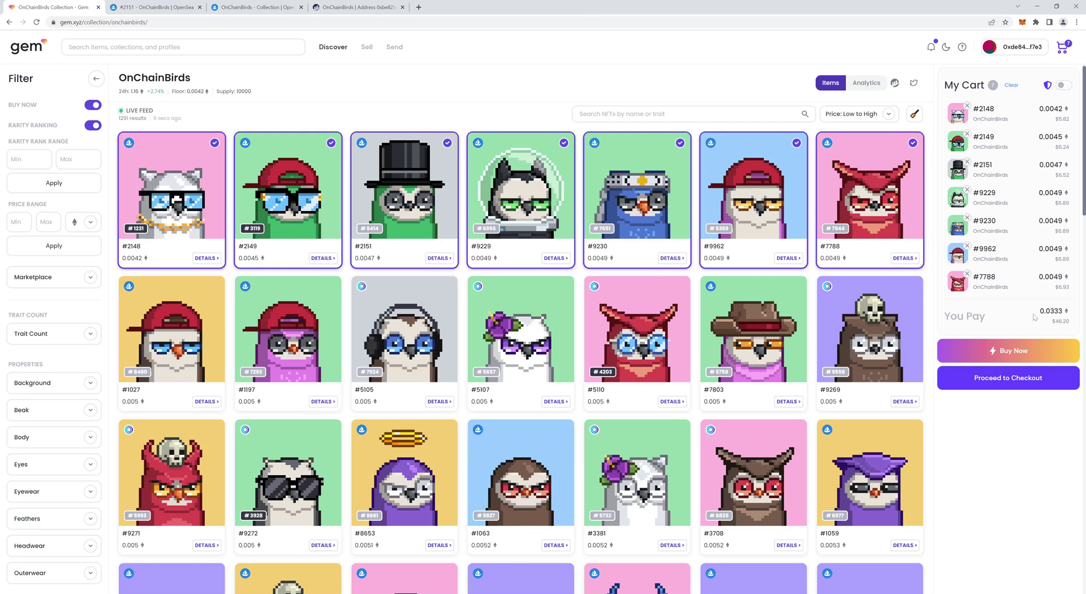
Buy the seven-bird cart for 0.0333 ETH, confirming the payment in MetaMask
left_click(994, 351)
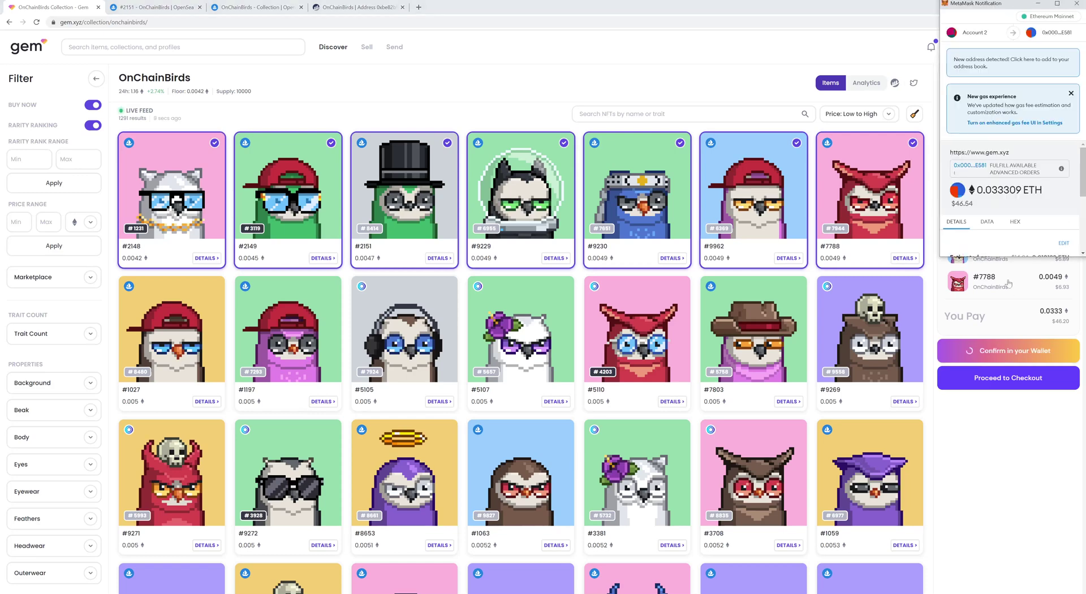
scroll(1012, 198, "down", 1)
scroll(1041, 191, "down", 1)
scroll(1041, 192, "down", 2)
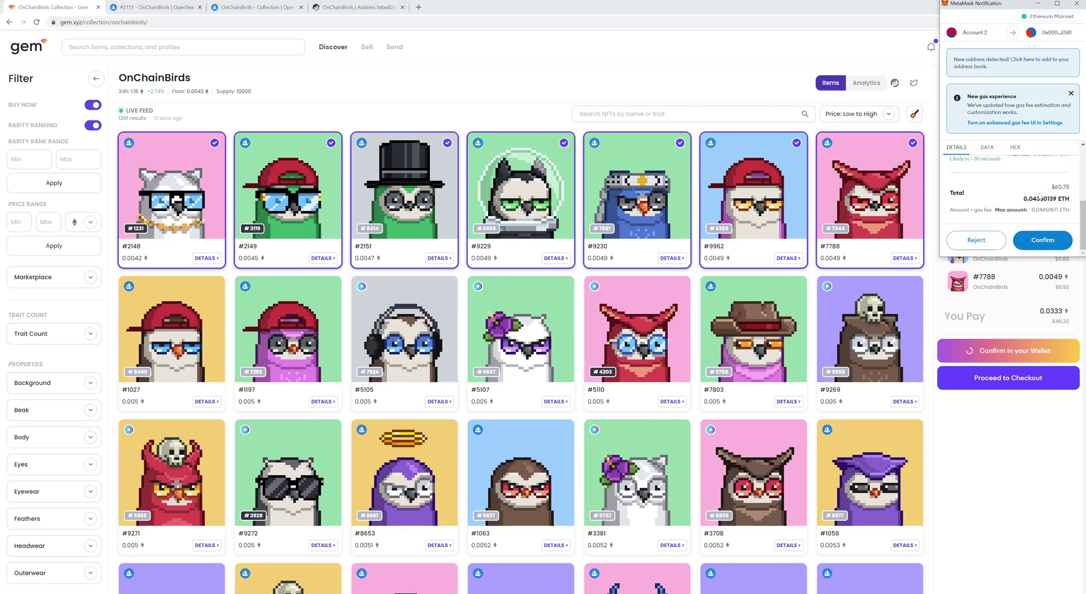
scroll(1040, 195, "up", 1)
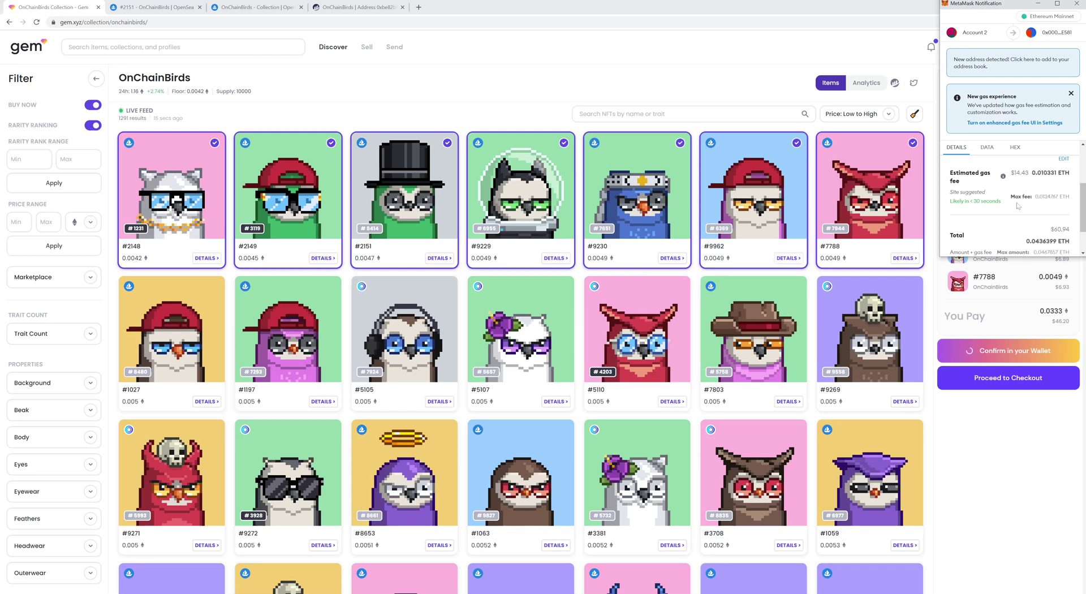
scroll(1018, 205, "down", 1)
left_click(1040, 239)
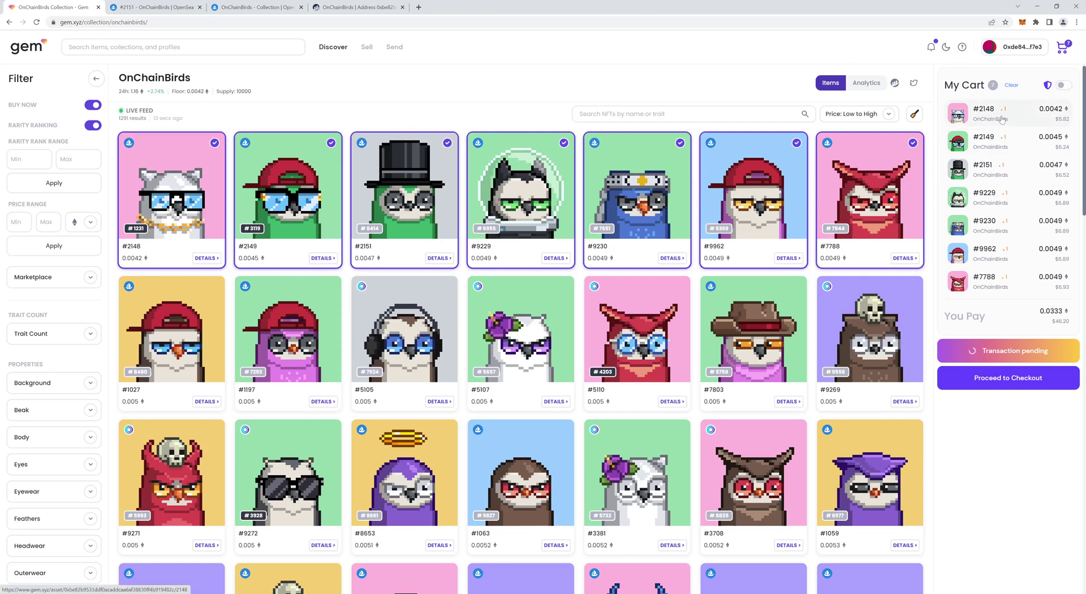
mouse_move(1008, 112)
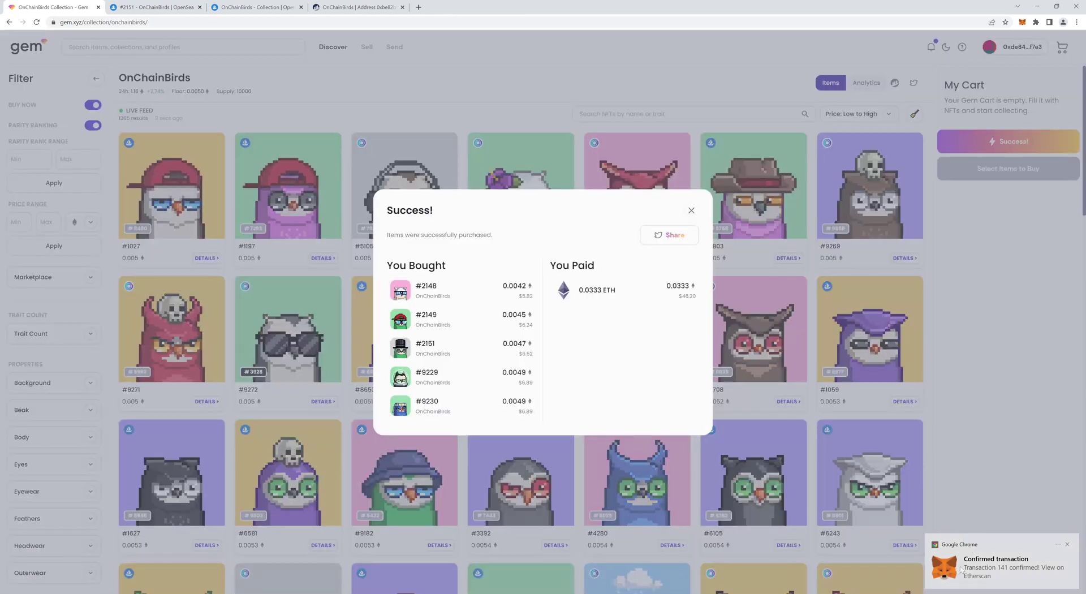
Look over the You Bought list in the Success! summary, then close it
scroll(475, 315, "down", 2)
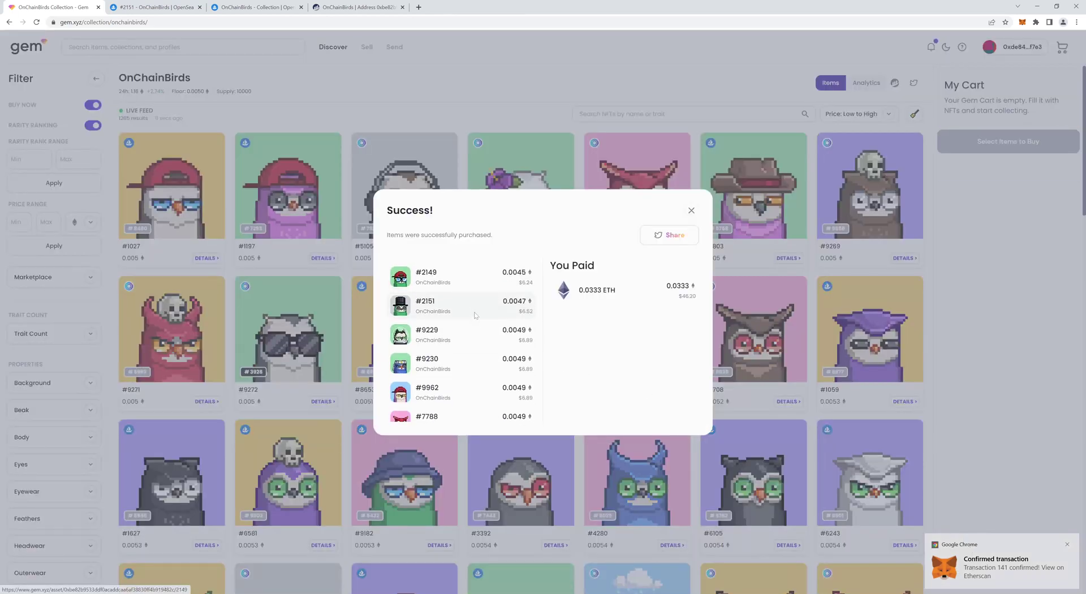
scroll(475, 324, "up", 2)
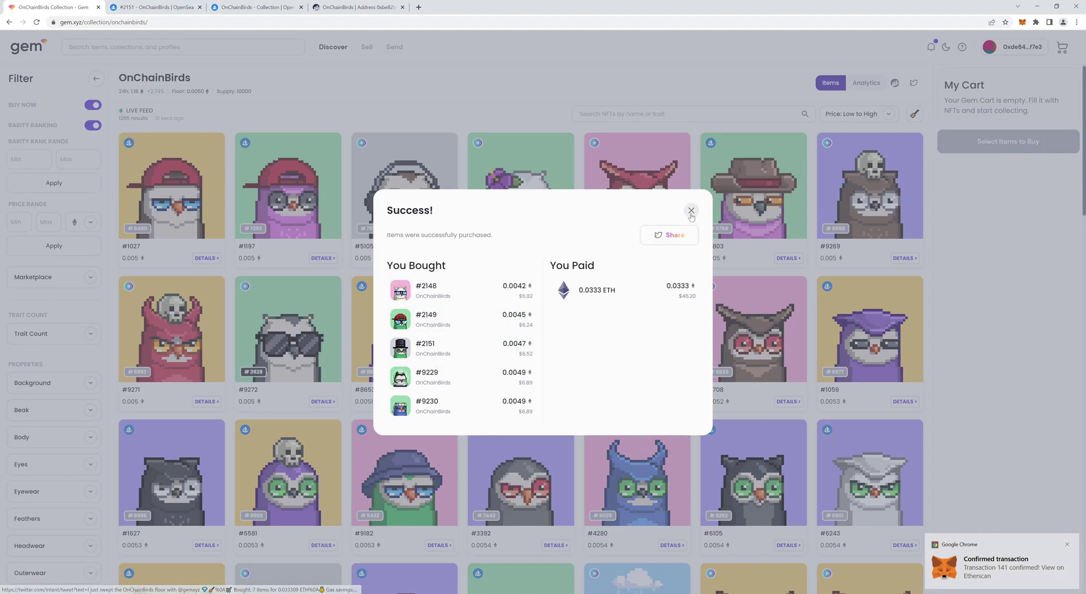
left_click(691, 211)
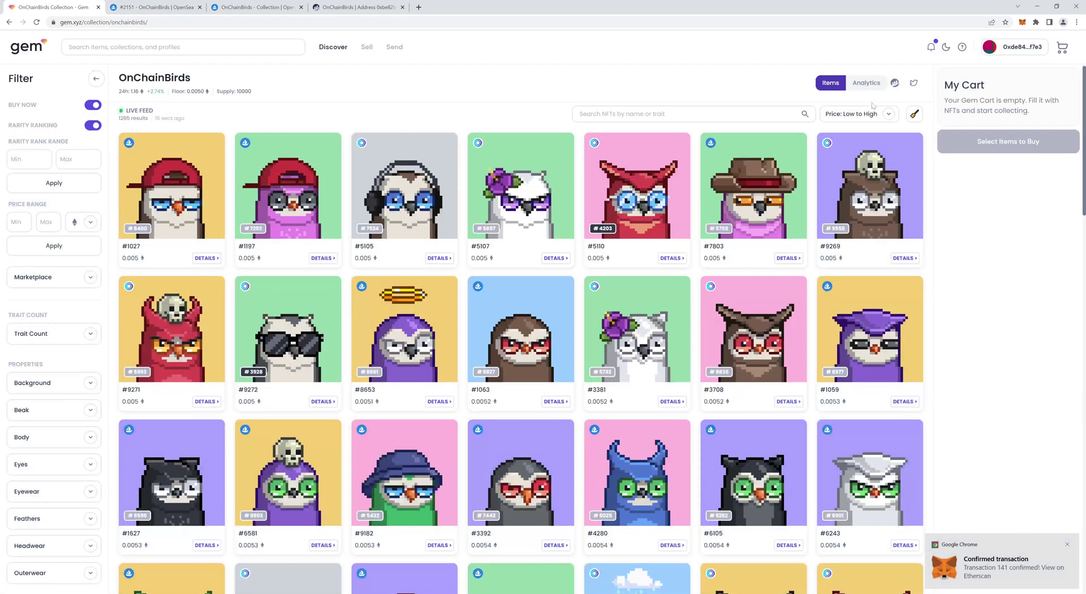
Open Sweep Mode and set the item count to 20, totalling 0.1031 ETH
left_click(913, 116)
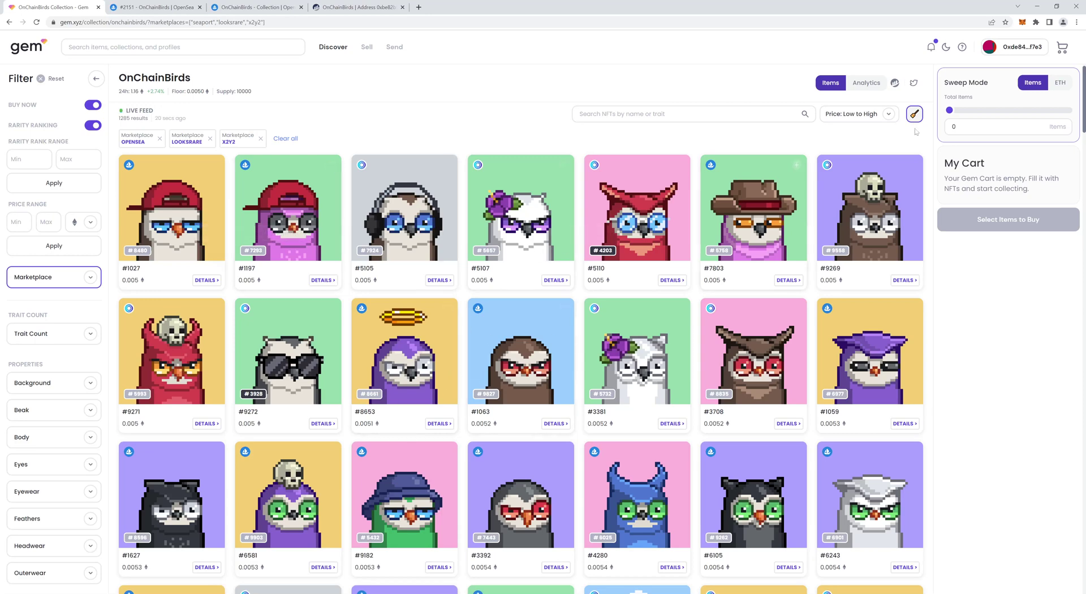
mouse_move(949, 112)
left_click(944, 128)
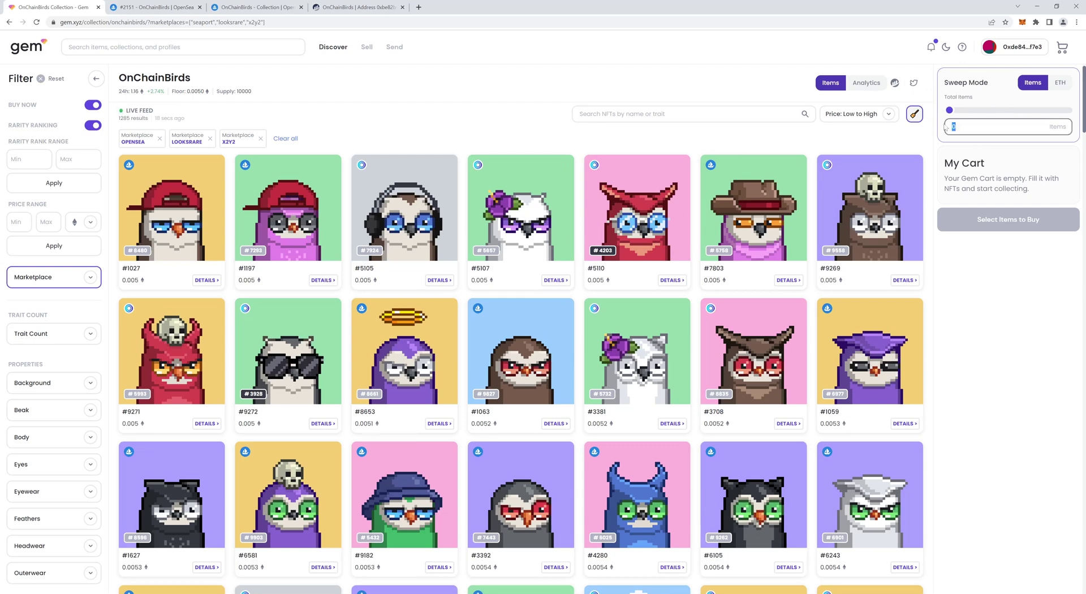
left_click(954, 127)
type("2")
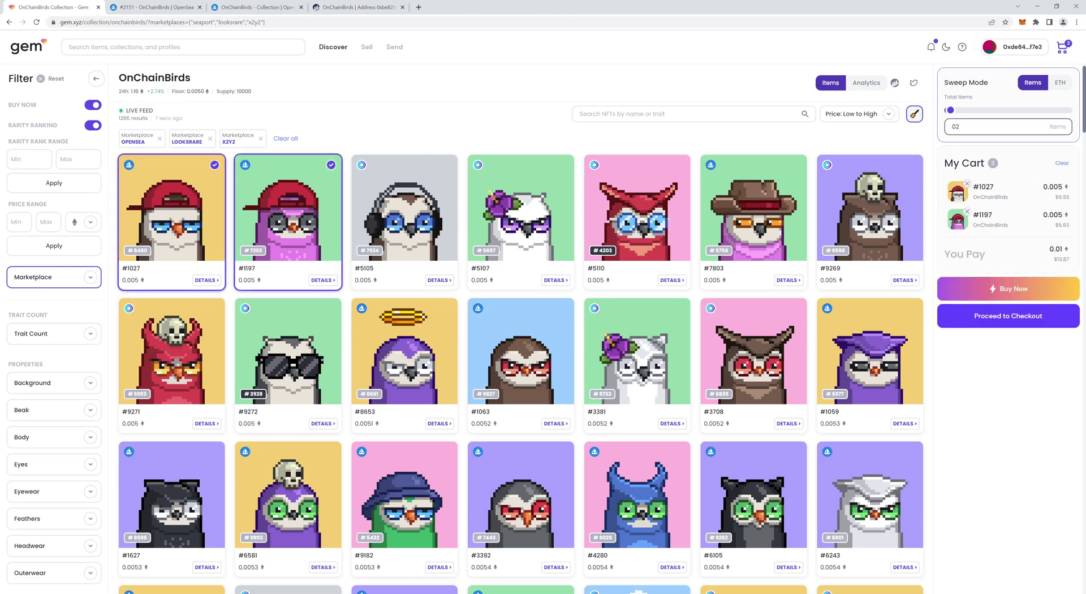
key("BackSpace")
key("BackSpace")
type("20")
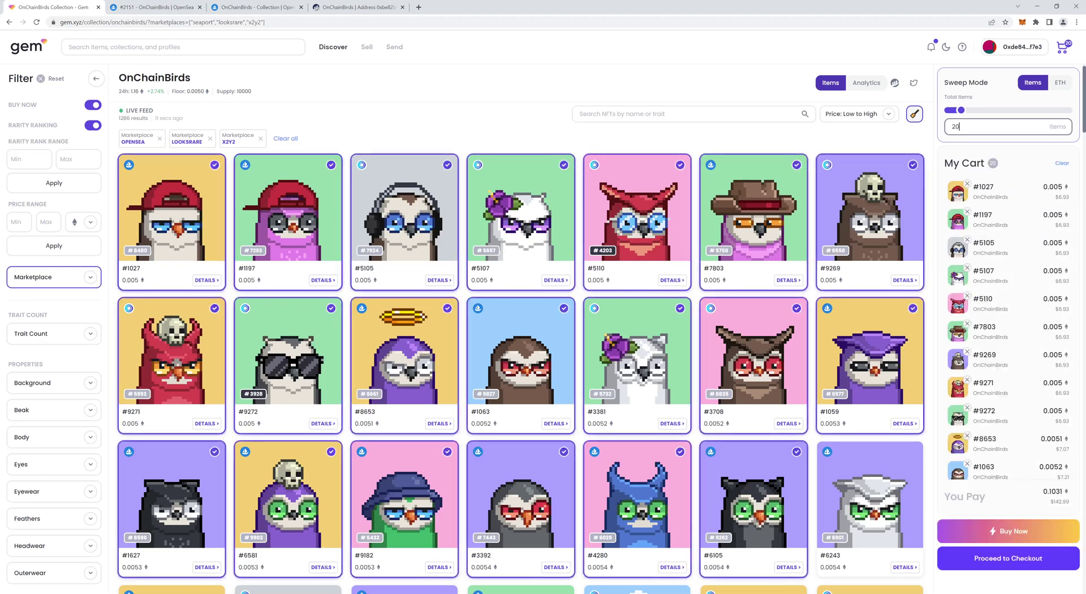
scroll(443, 160, "down", 2)
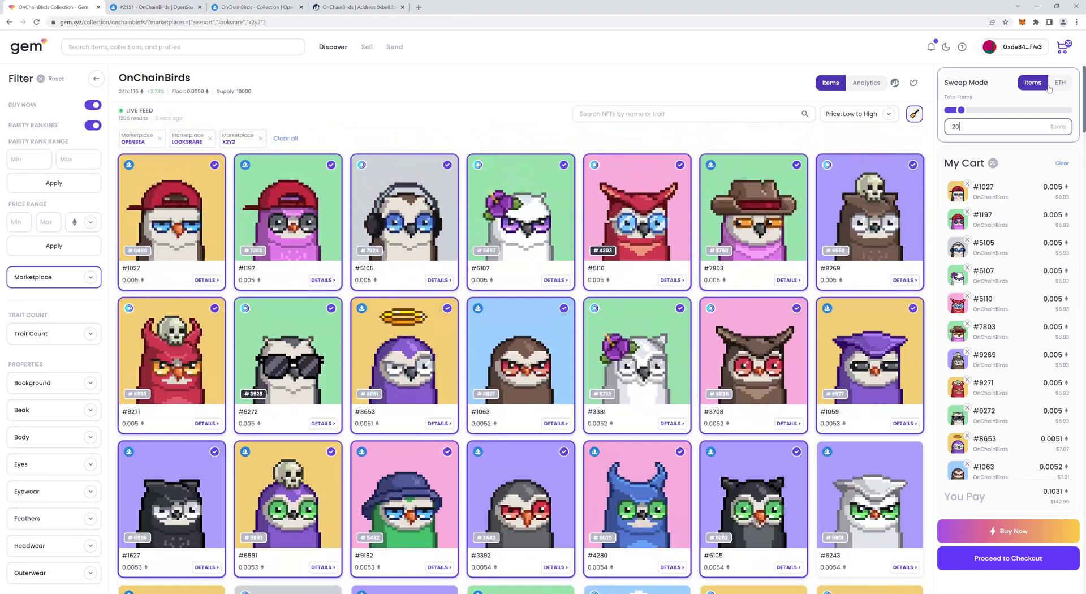
Switch the sweep to ETH and enter 1 as the total order value
left_click(1051, 84)
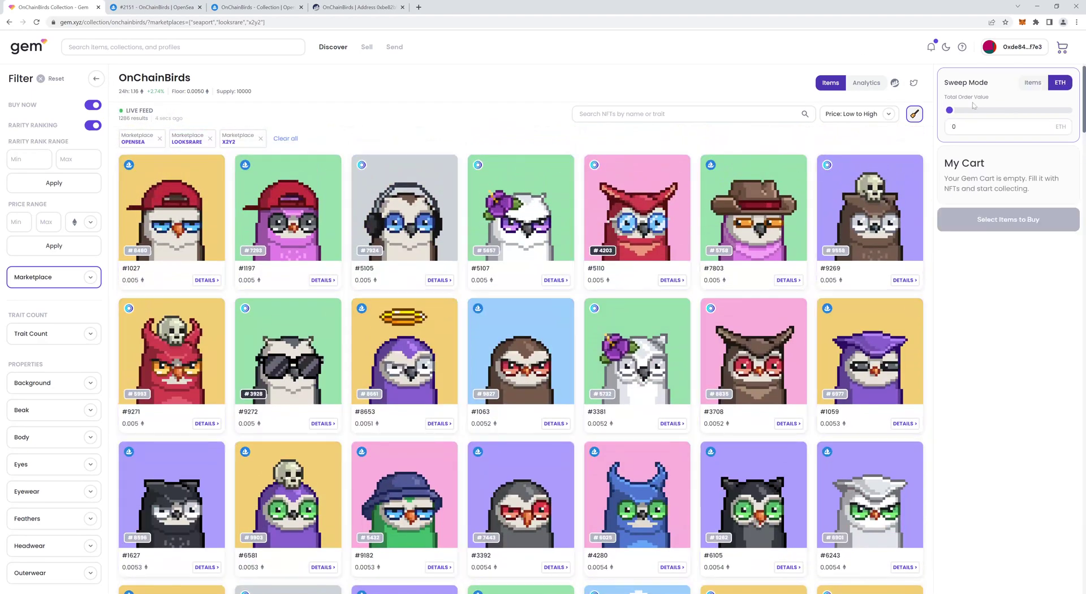
double_click(946, 127)
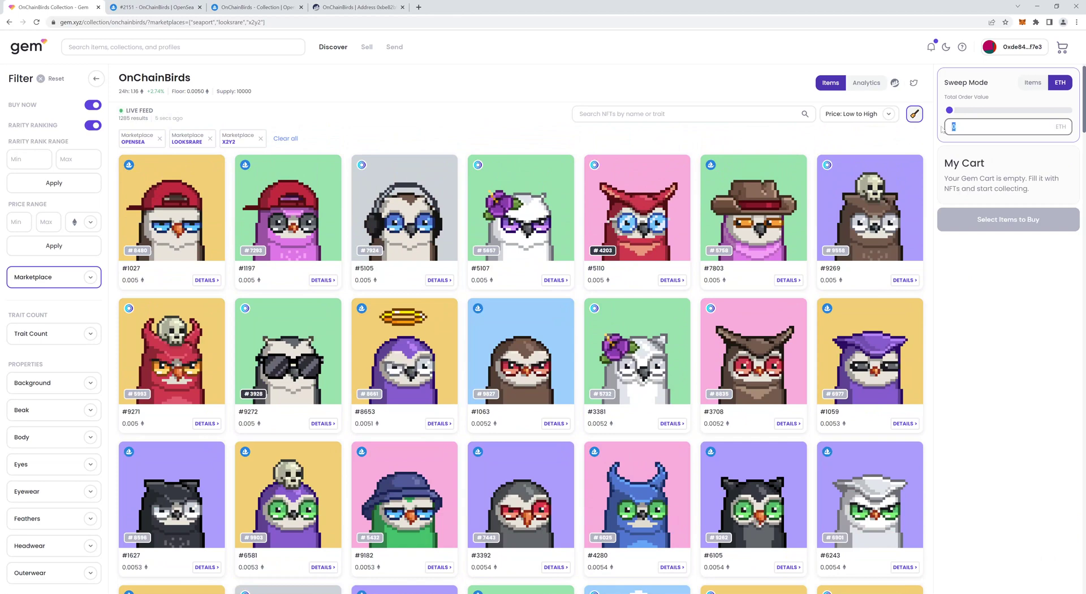
type("1")
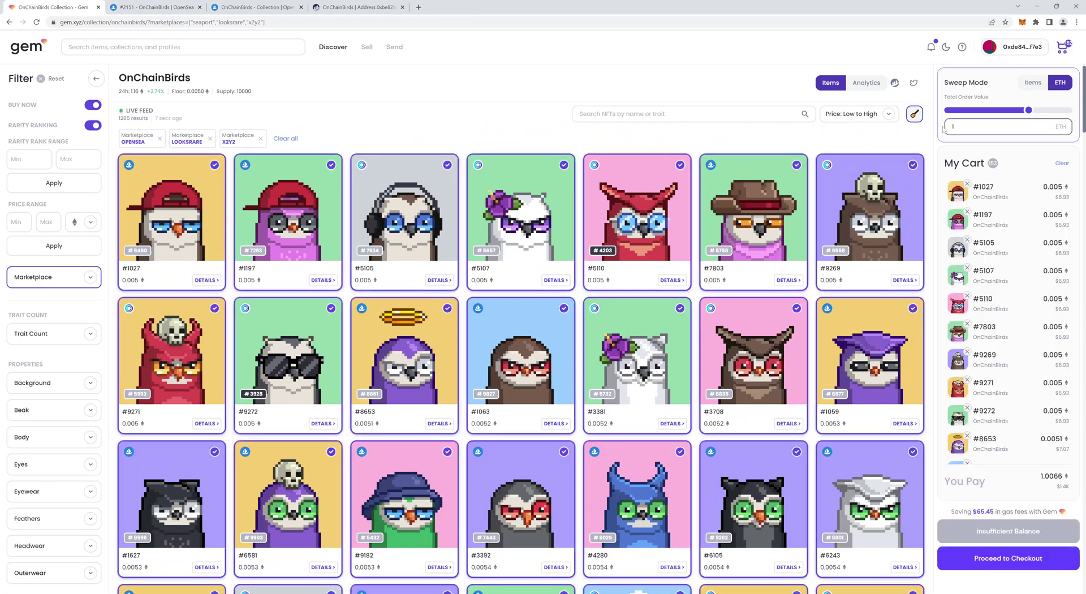